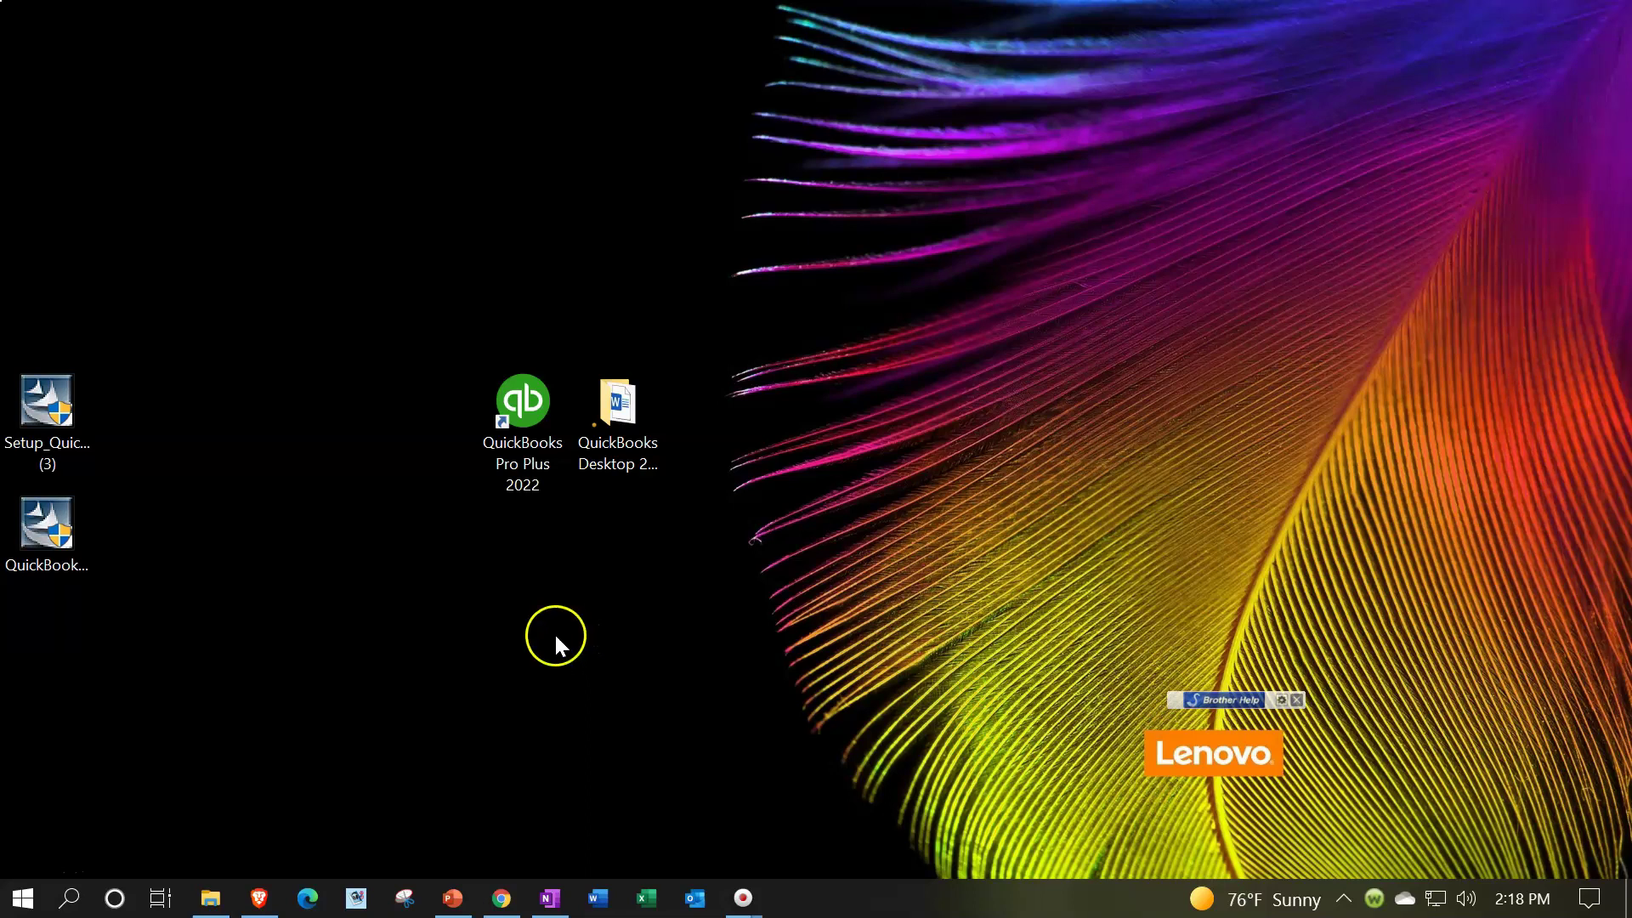
Open the QuickBooks Desktop 2022 folder, shrink its window and look through the company files in QB Data Files.
{"action": "left_click", "coordinate": [548, 464]}
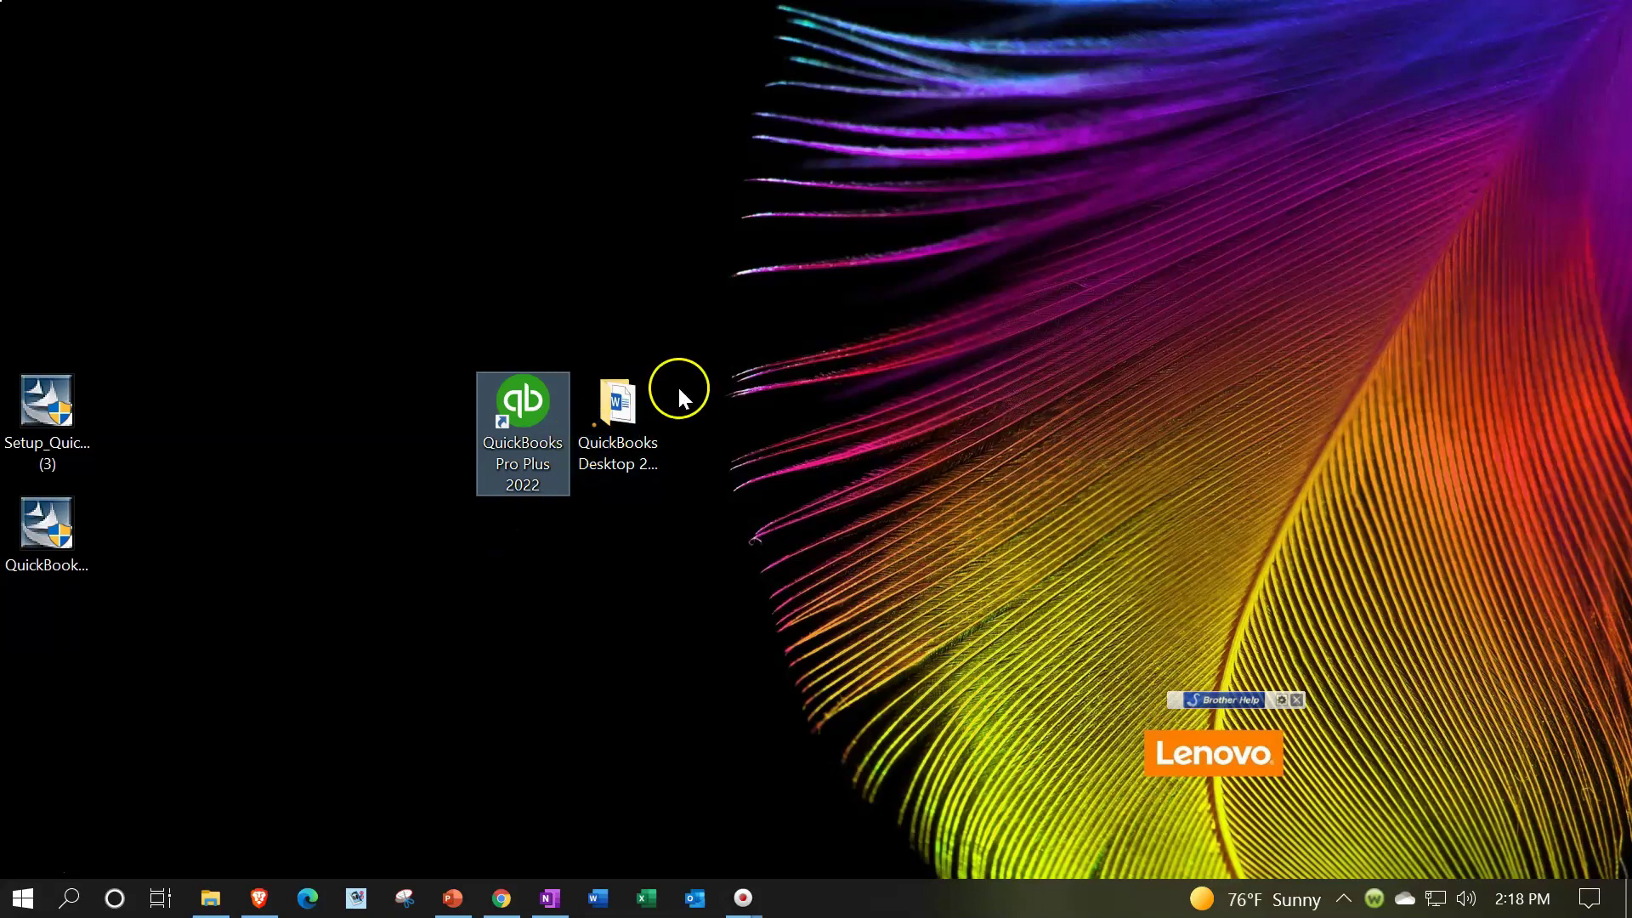
{"action": "double_click", "coordinate": [644, 413]}
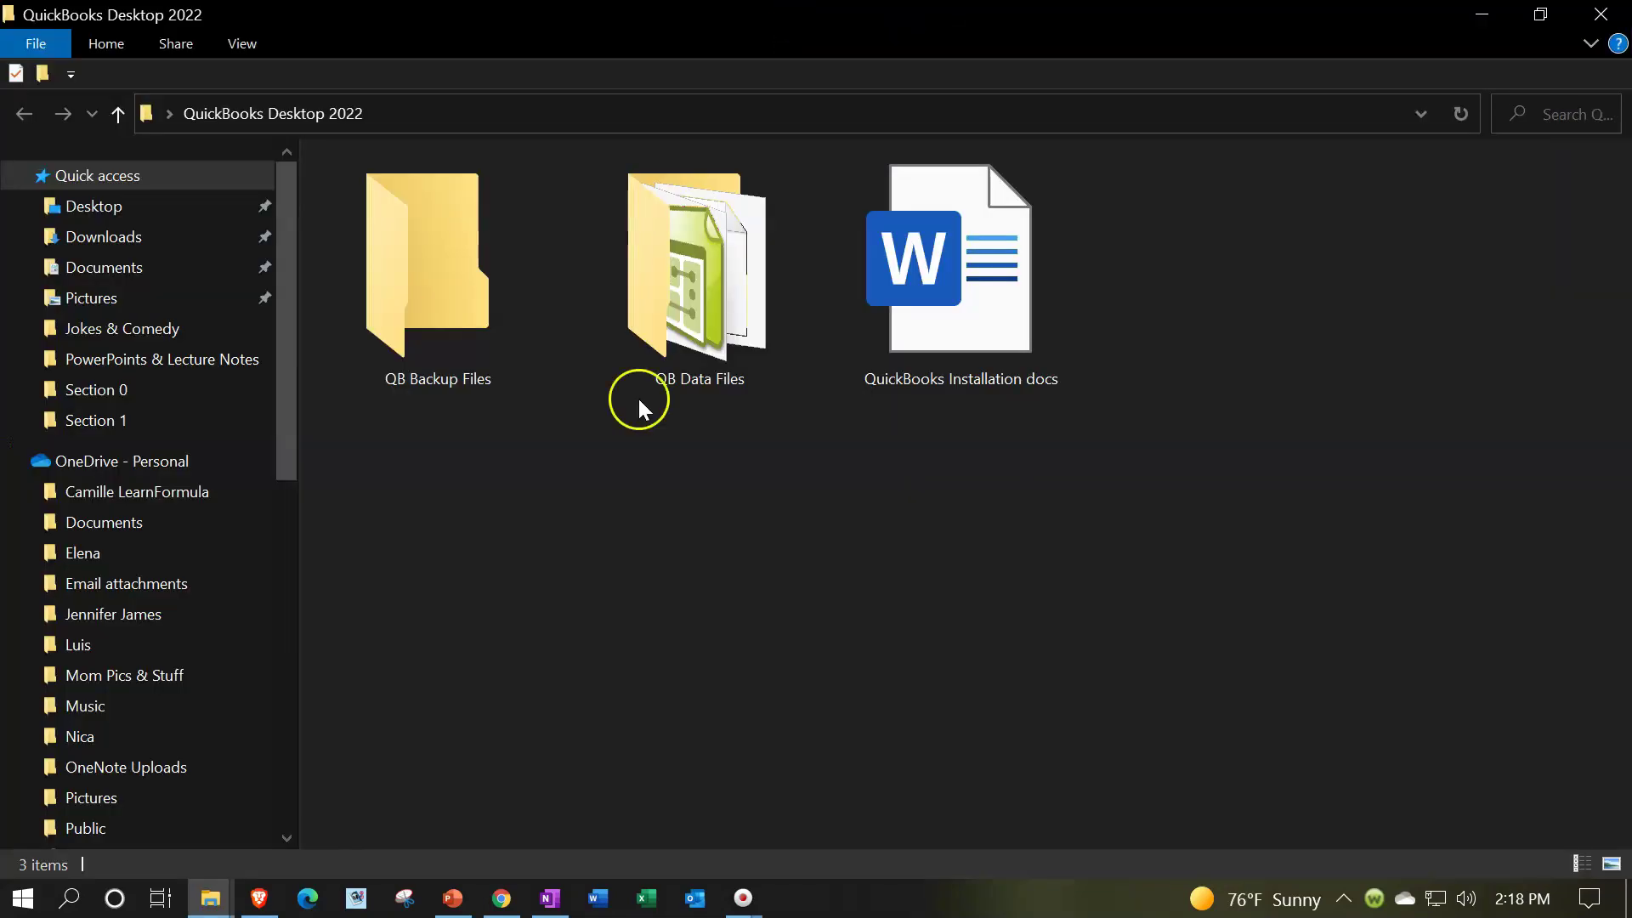
{"action": "left_click", "coordinate": [1540, 14]}
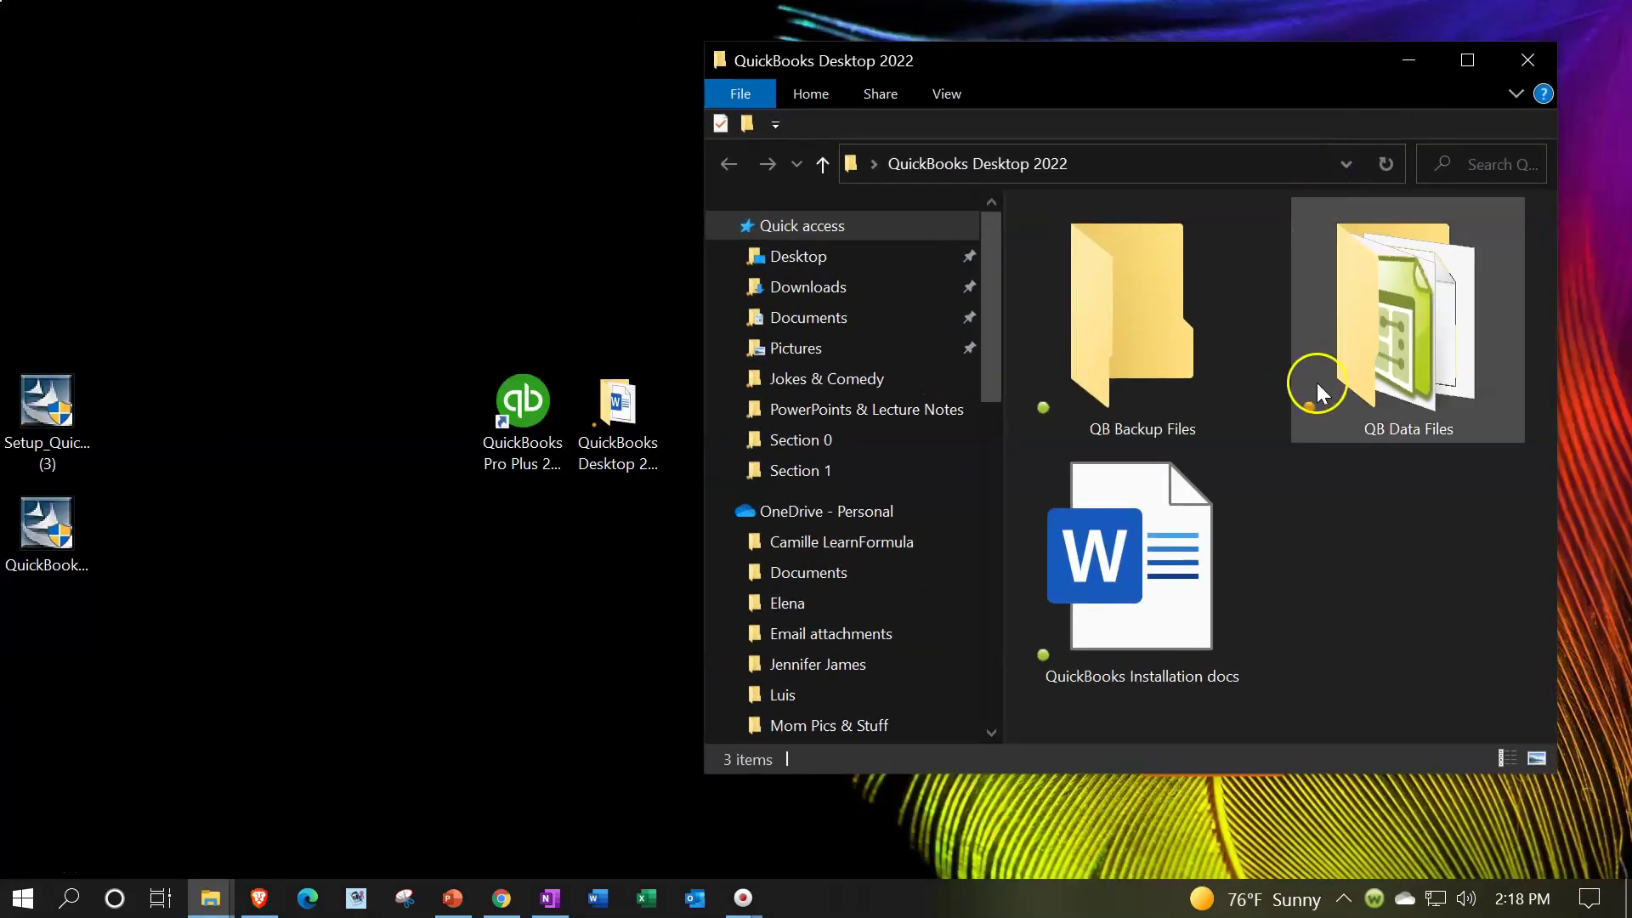
{"action": "double_click", "coordinate": [1410, 365]}
{"action": "scroll", "coordinate": [1410, 364], "scroll_direction": "down", "scroll_amount": 3}
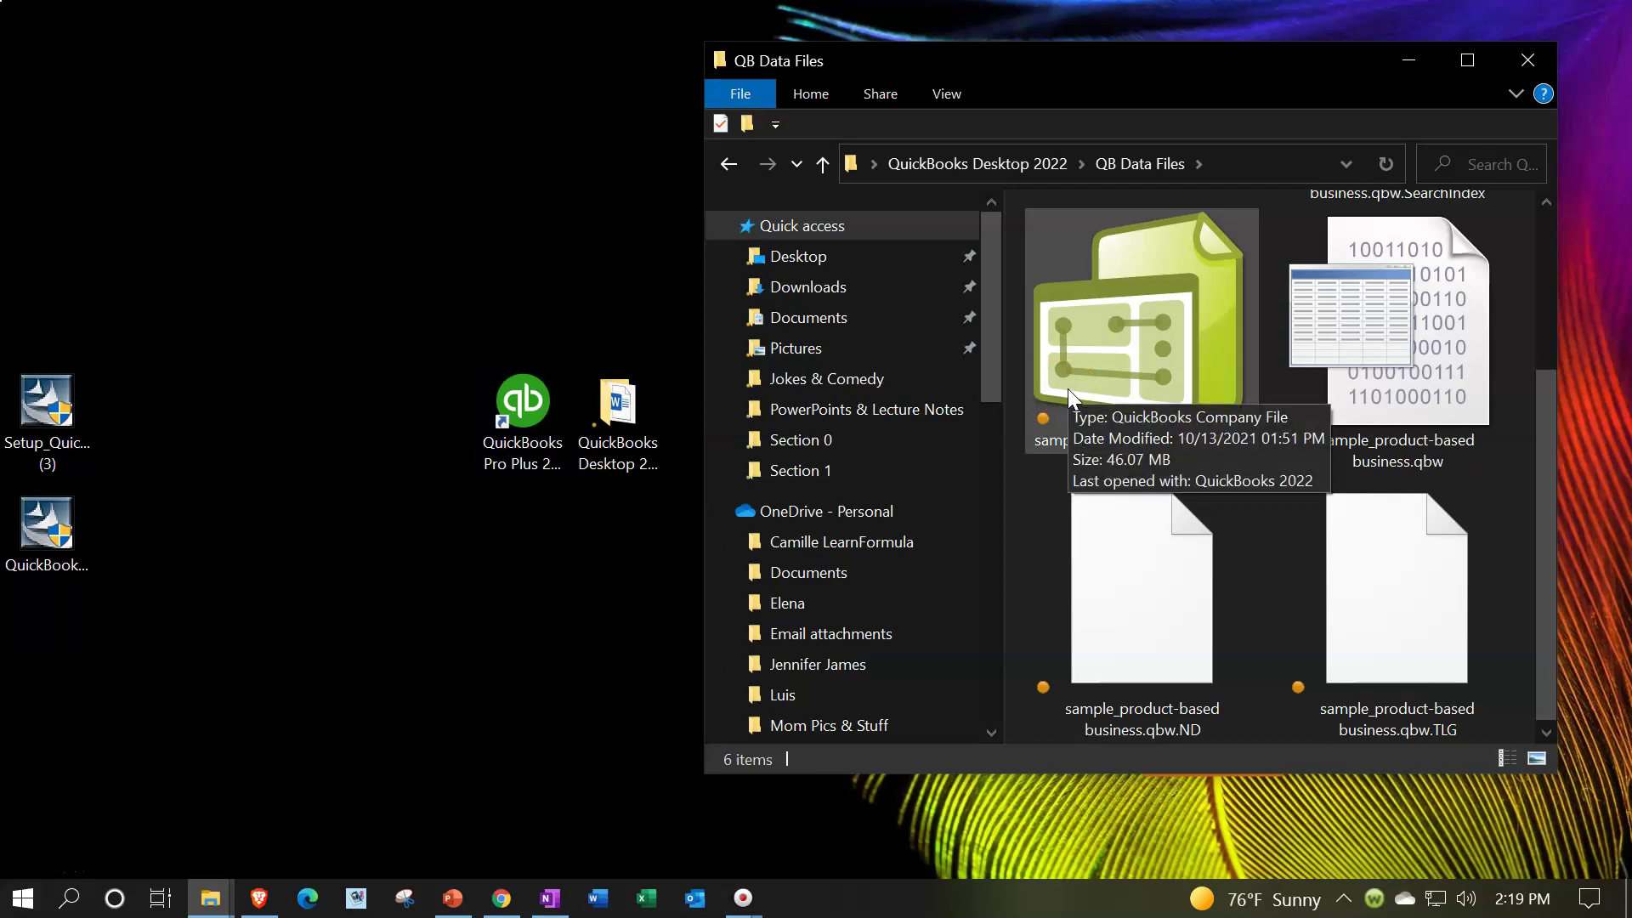
Launch QuickBooks Pro Plus 2022 and open the company file sample_product-based business.qbw, accepting the sample file notice.
{"action": "left_click", "coordinate": [525, 451]}
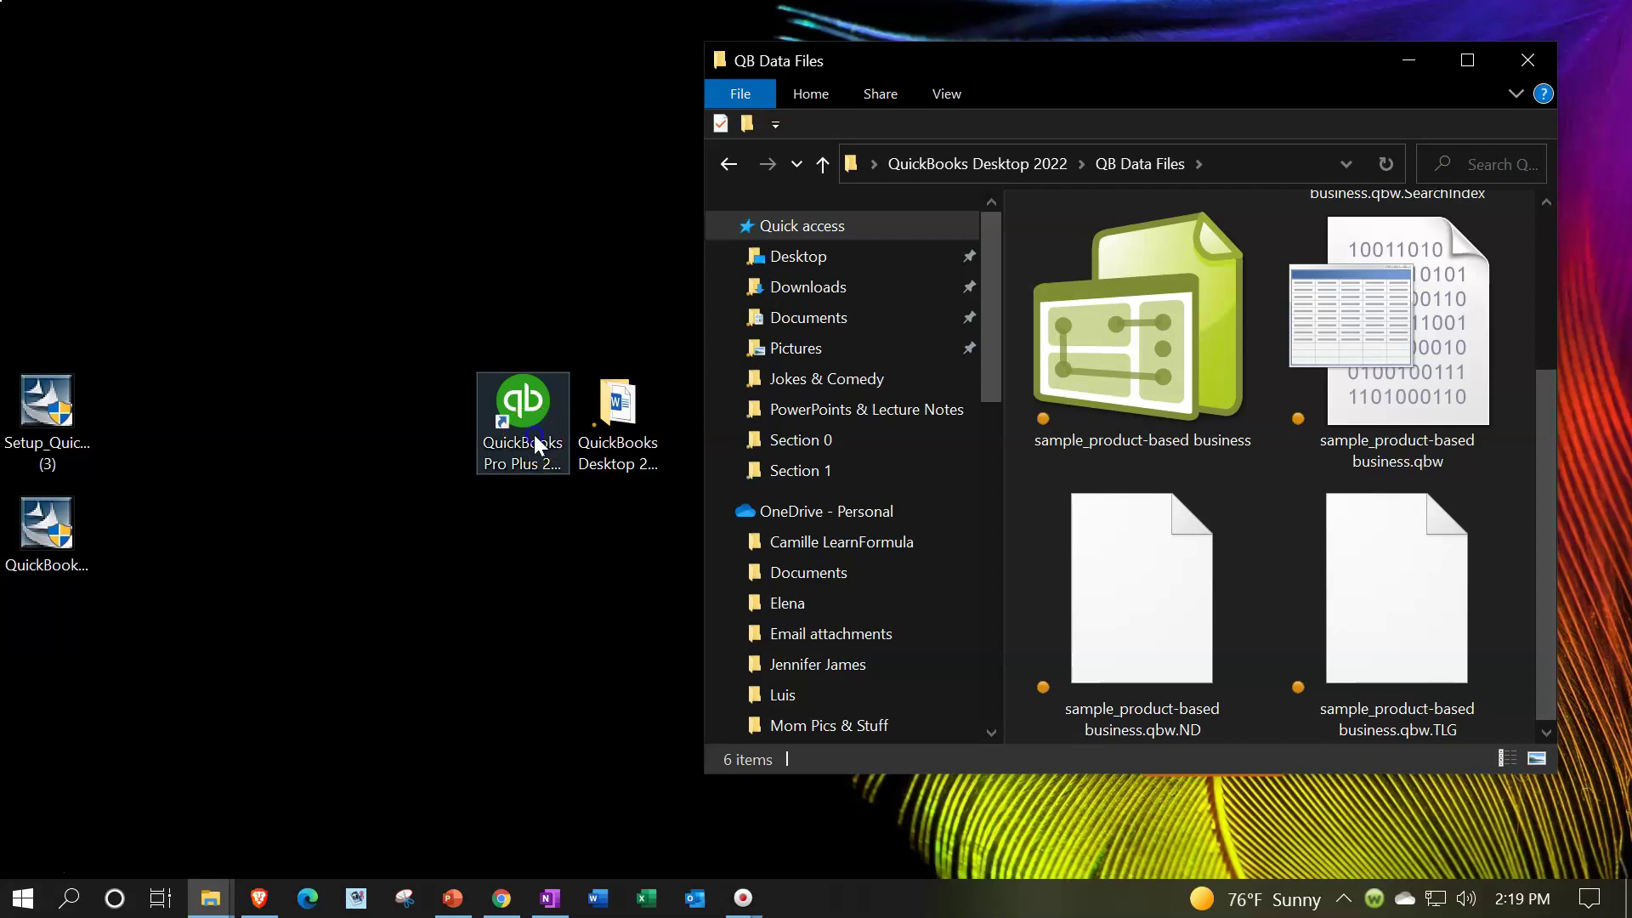
{"action": "double_click", "coordinate": [534, 435]}
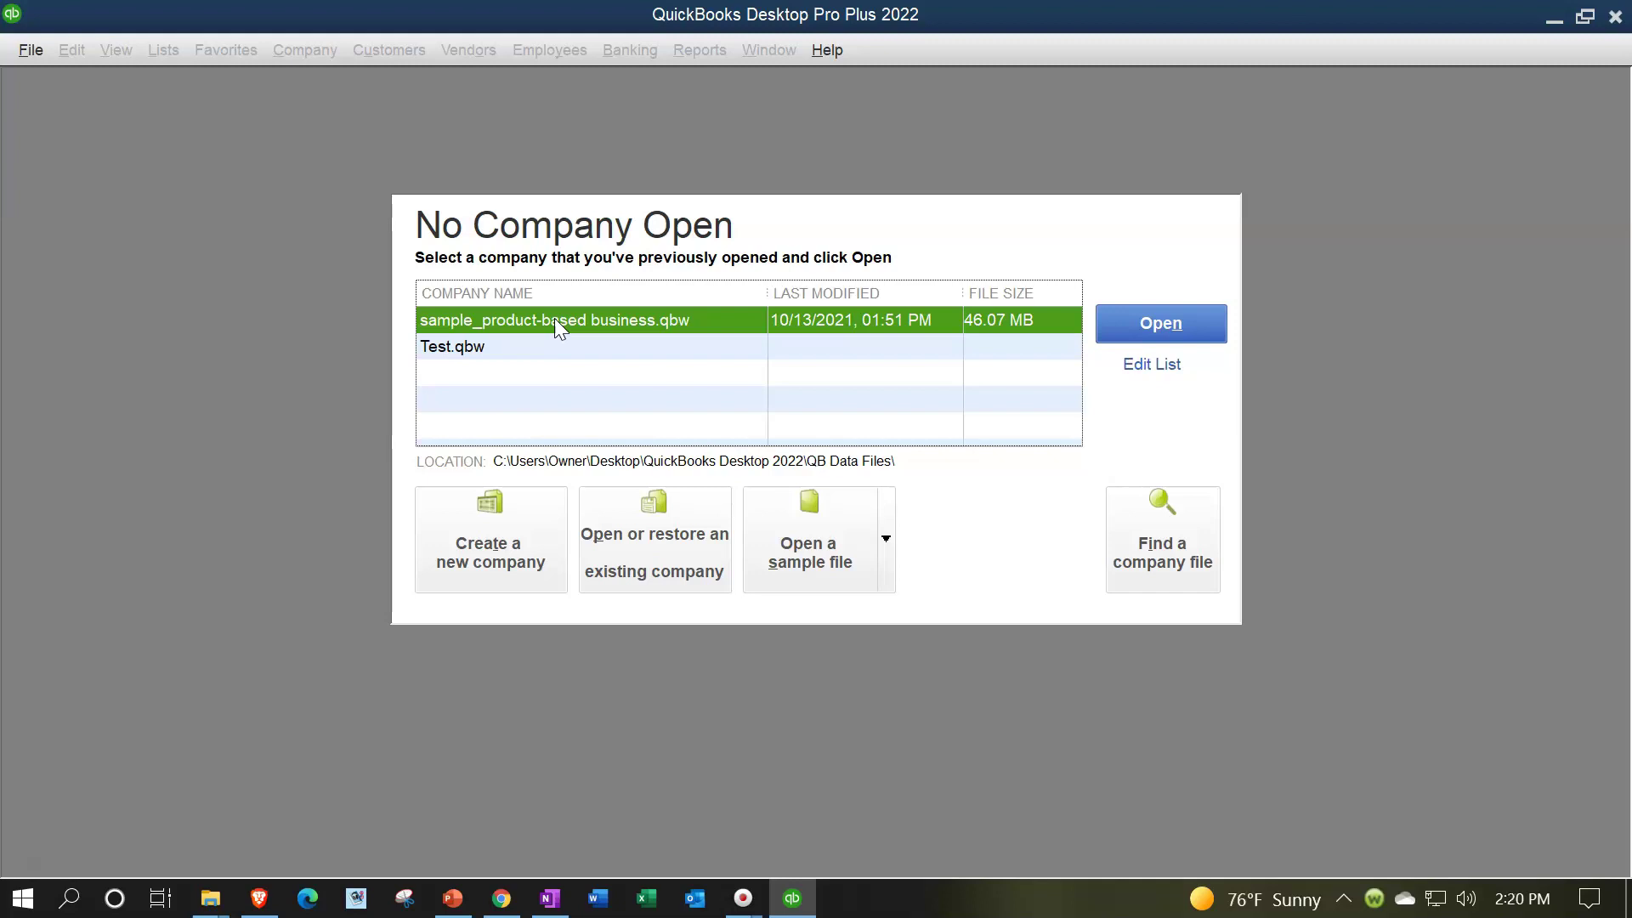
{"action": "left_click", "coordinate": [1192, 327]}
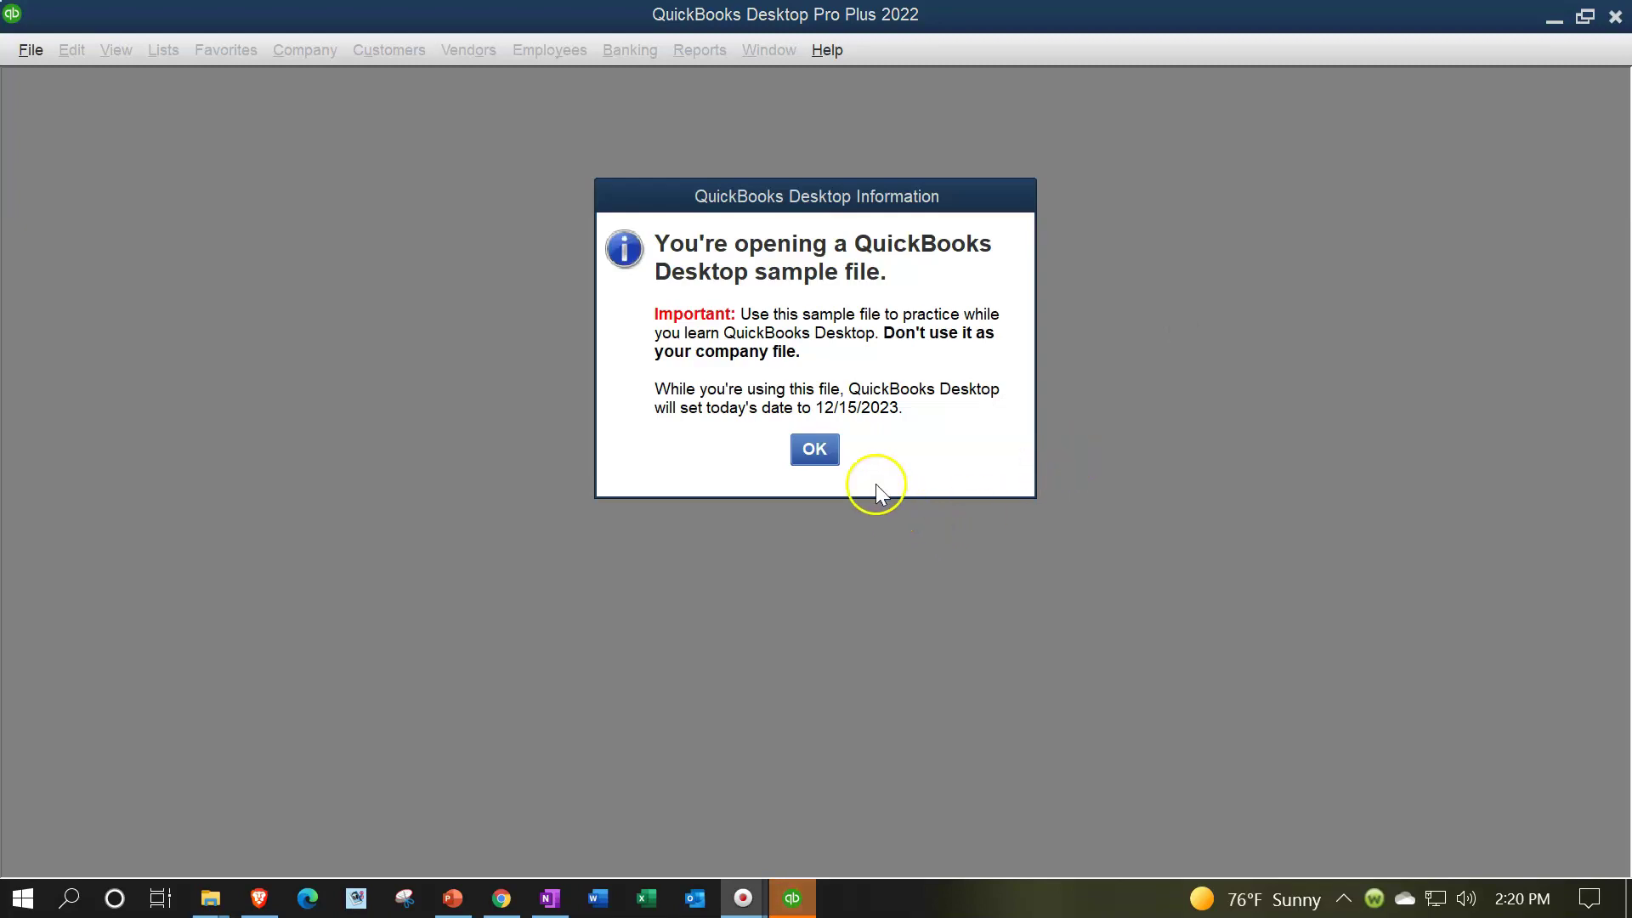
{"action": "left_click", "coordinate": [821, 449]}
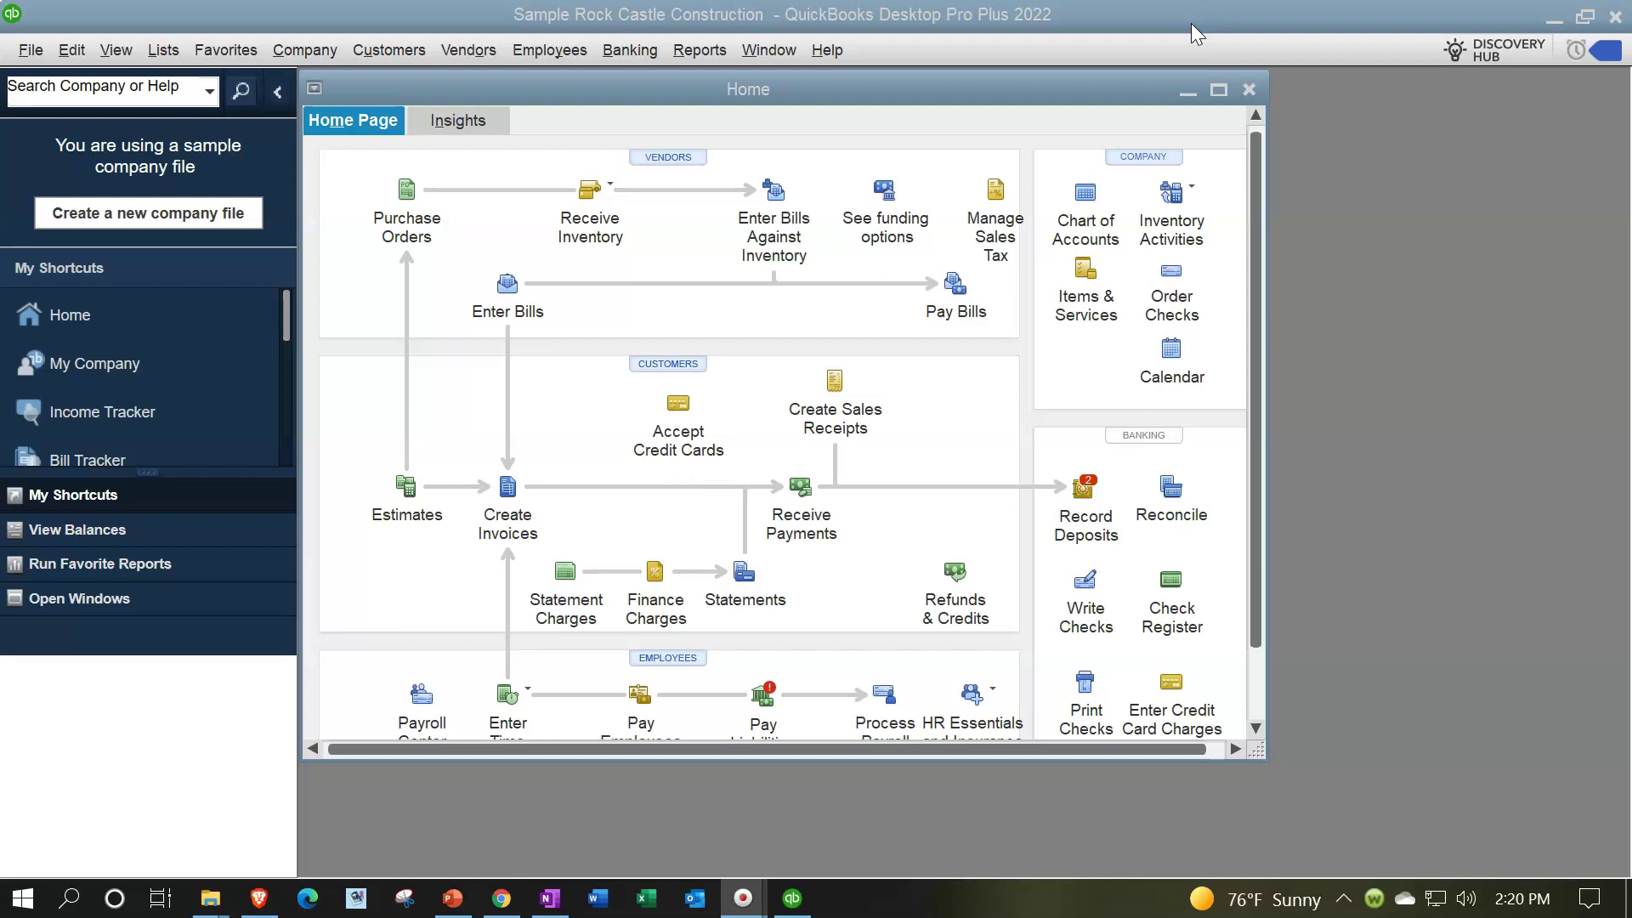
Move the floating Home window slightly within the workspace and close it.
{"action": "left_click", "coordinate": [1154, 20]}
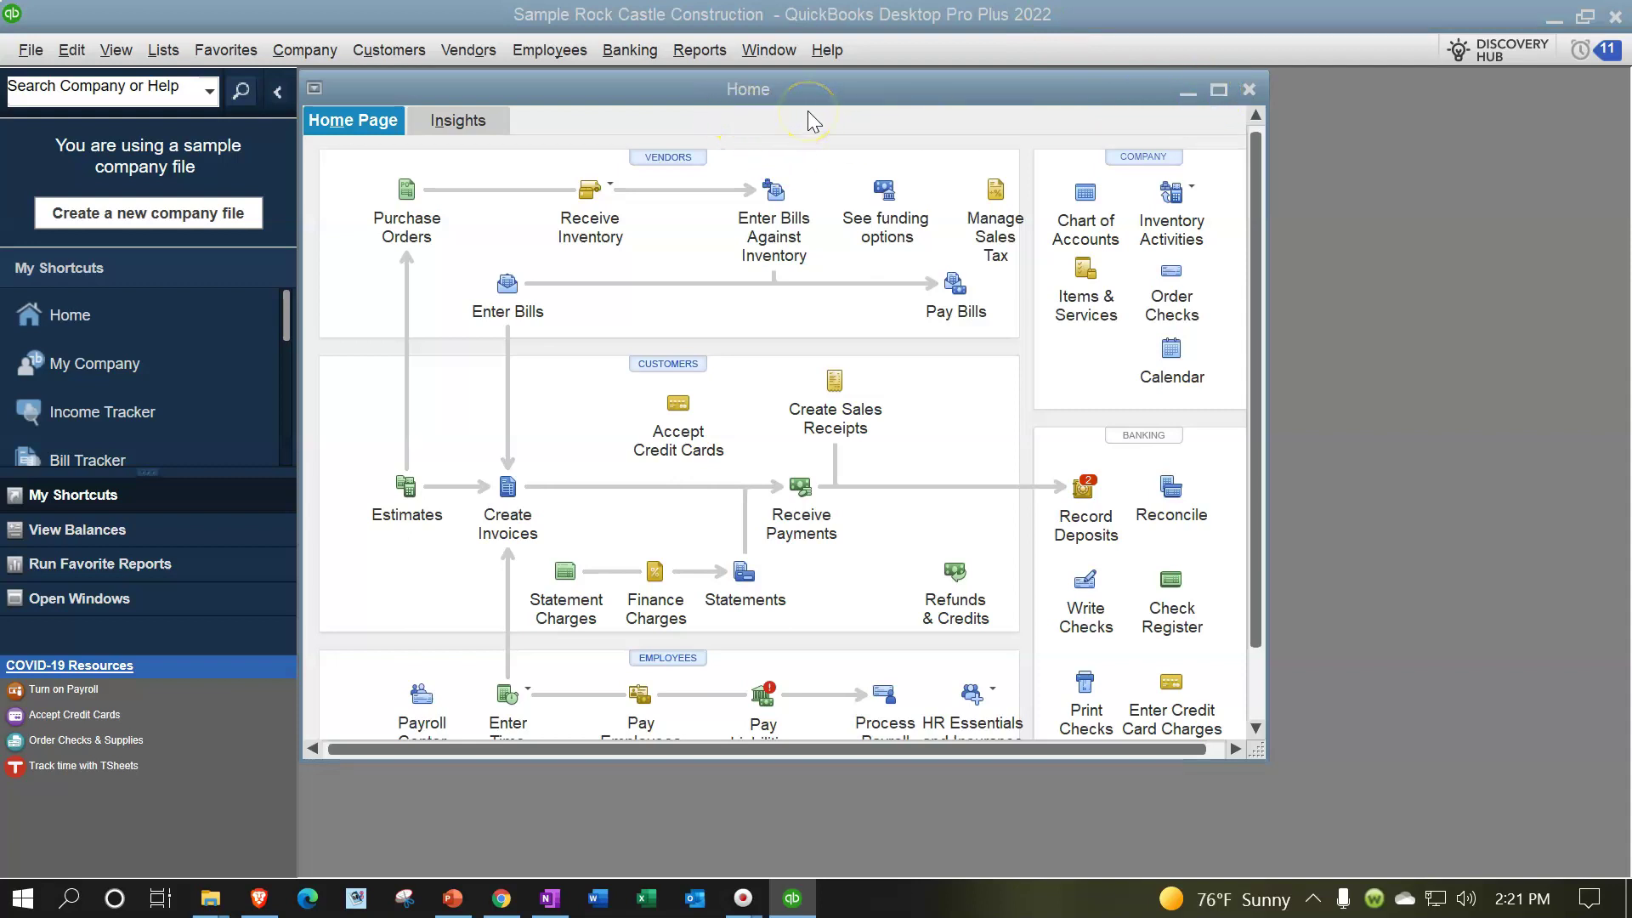
{"action": "left_click_drag", "start_coordinate": [819, 88], "coordinate": [867, 112]}
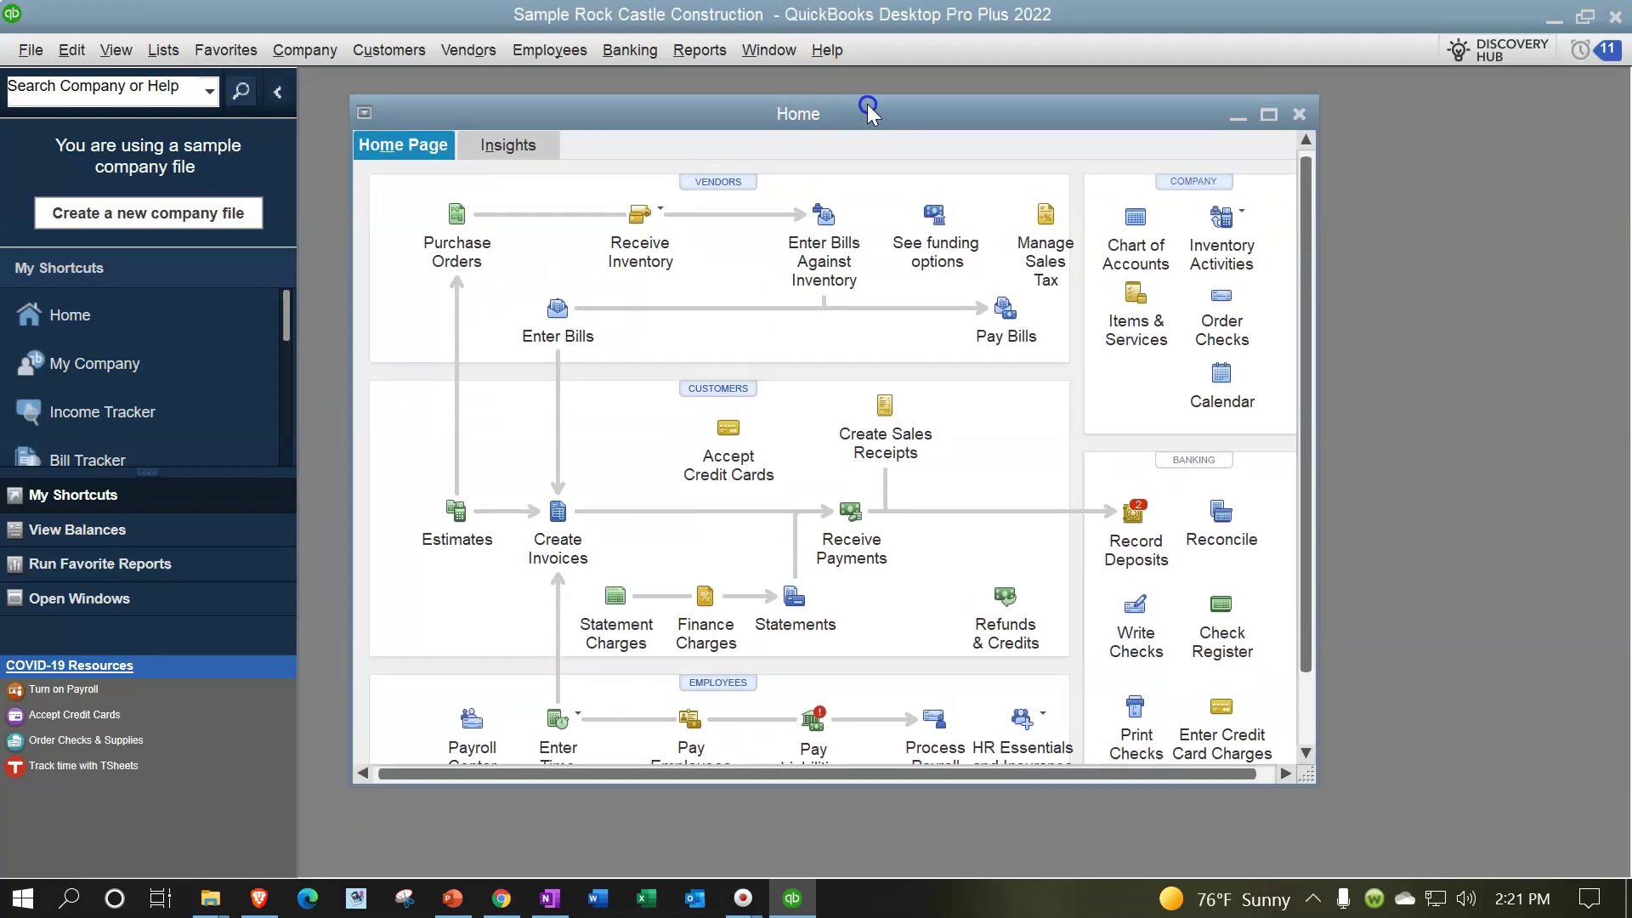
{"action": "left_click", "coordinate": [1299, 115]}
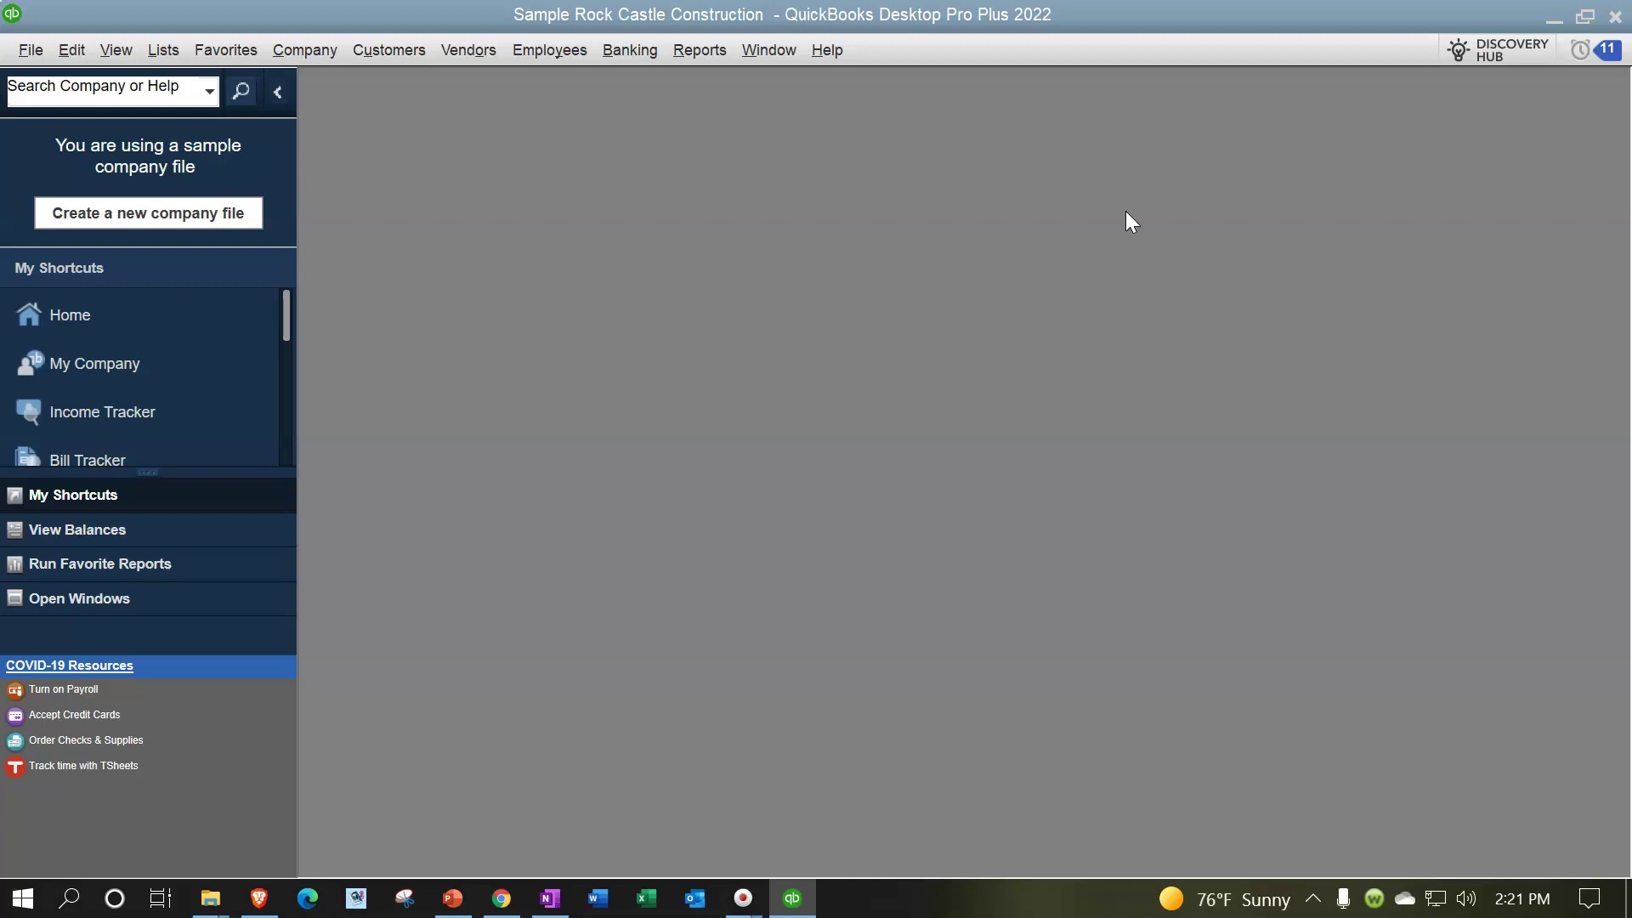
{"action": "left_click", "coordinate": [832, 50]}
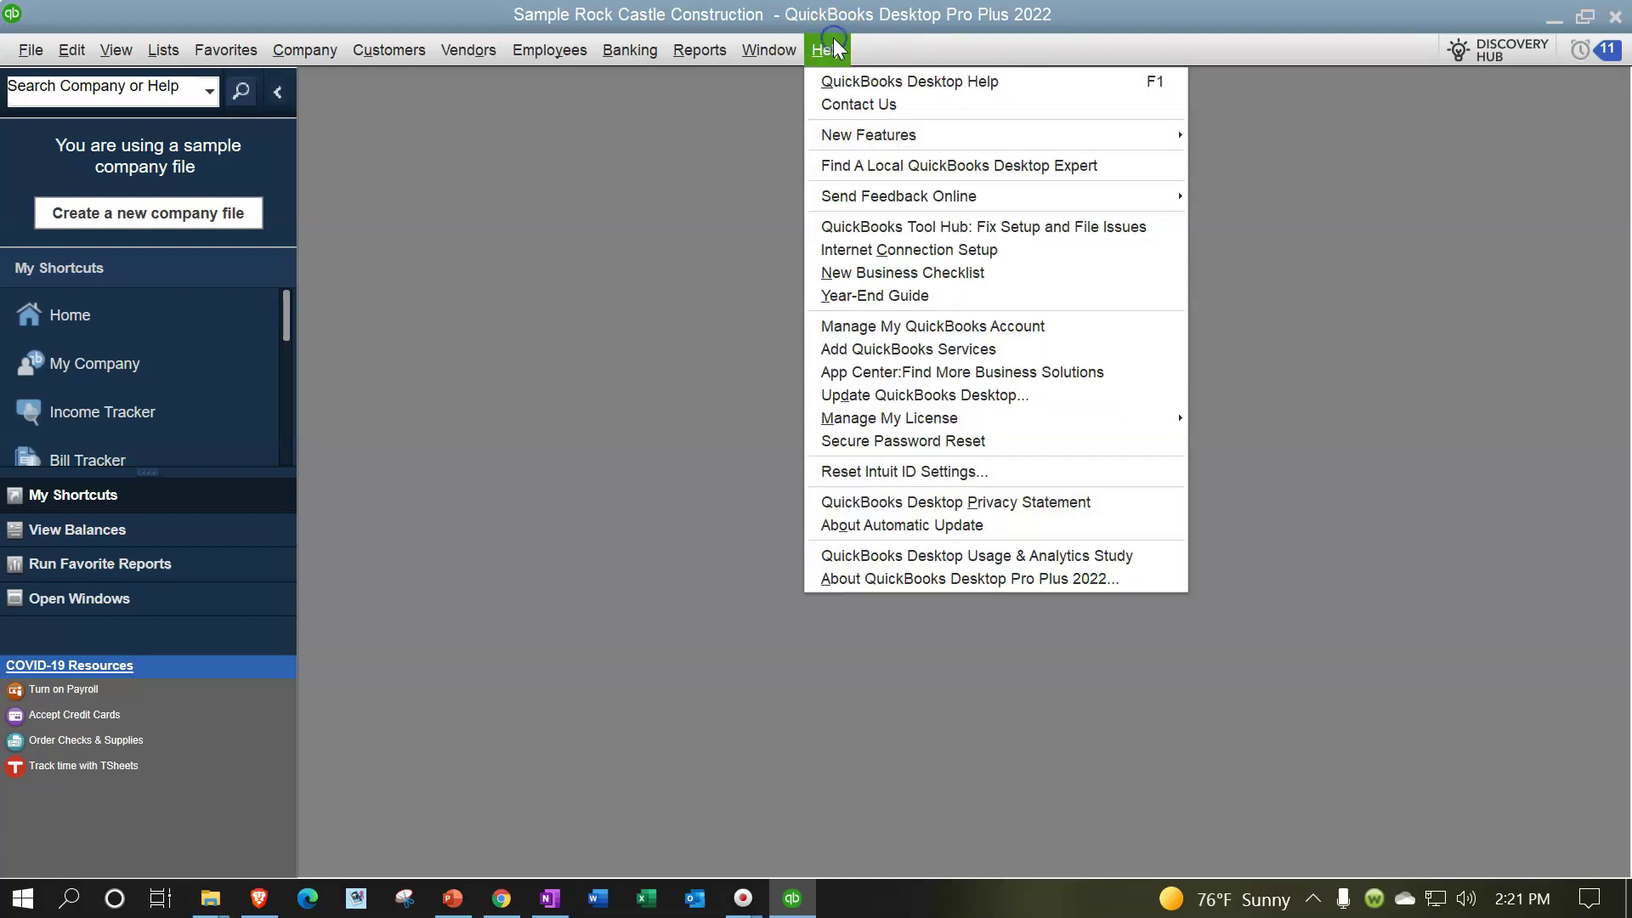
{"action": "left_click", "coordinate": [770, 50]}
{"action": "left_click", "coordinate": [721, 53]}
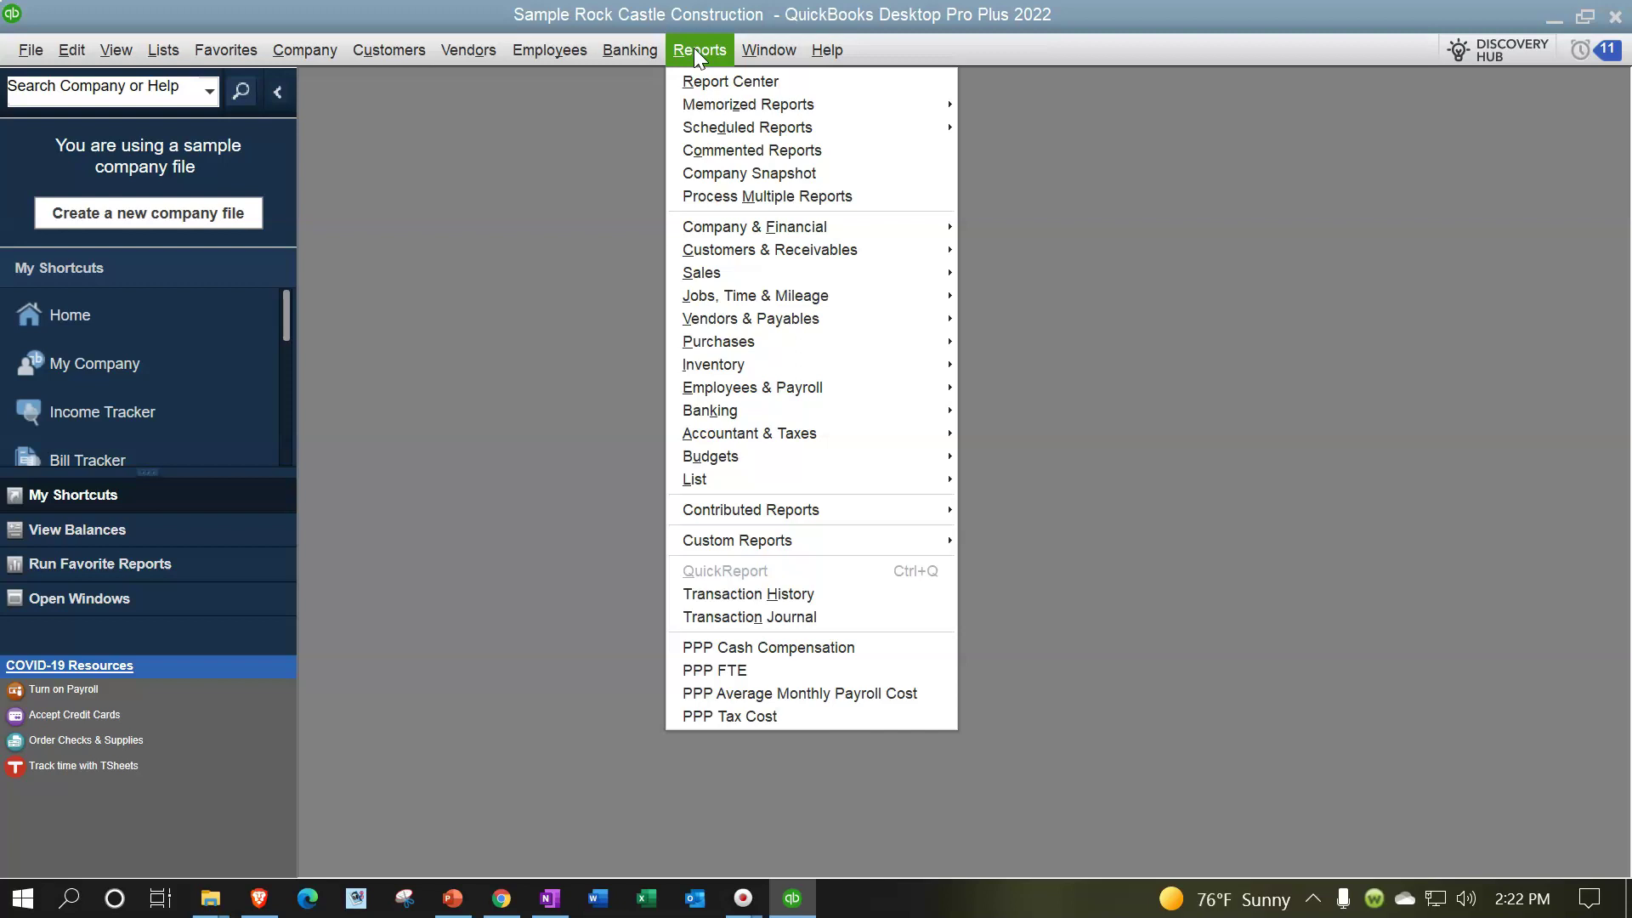
{"action": "left_click", "coordinate": [428, 320]}
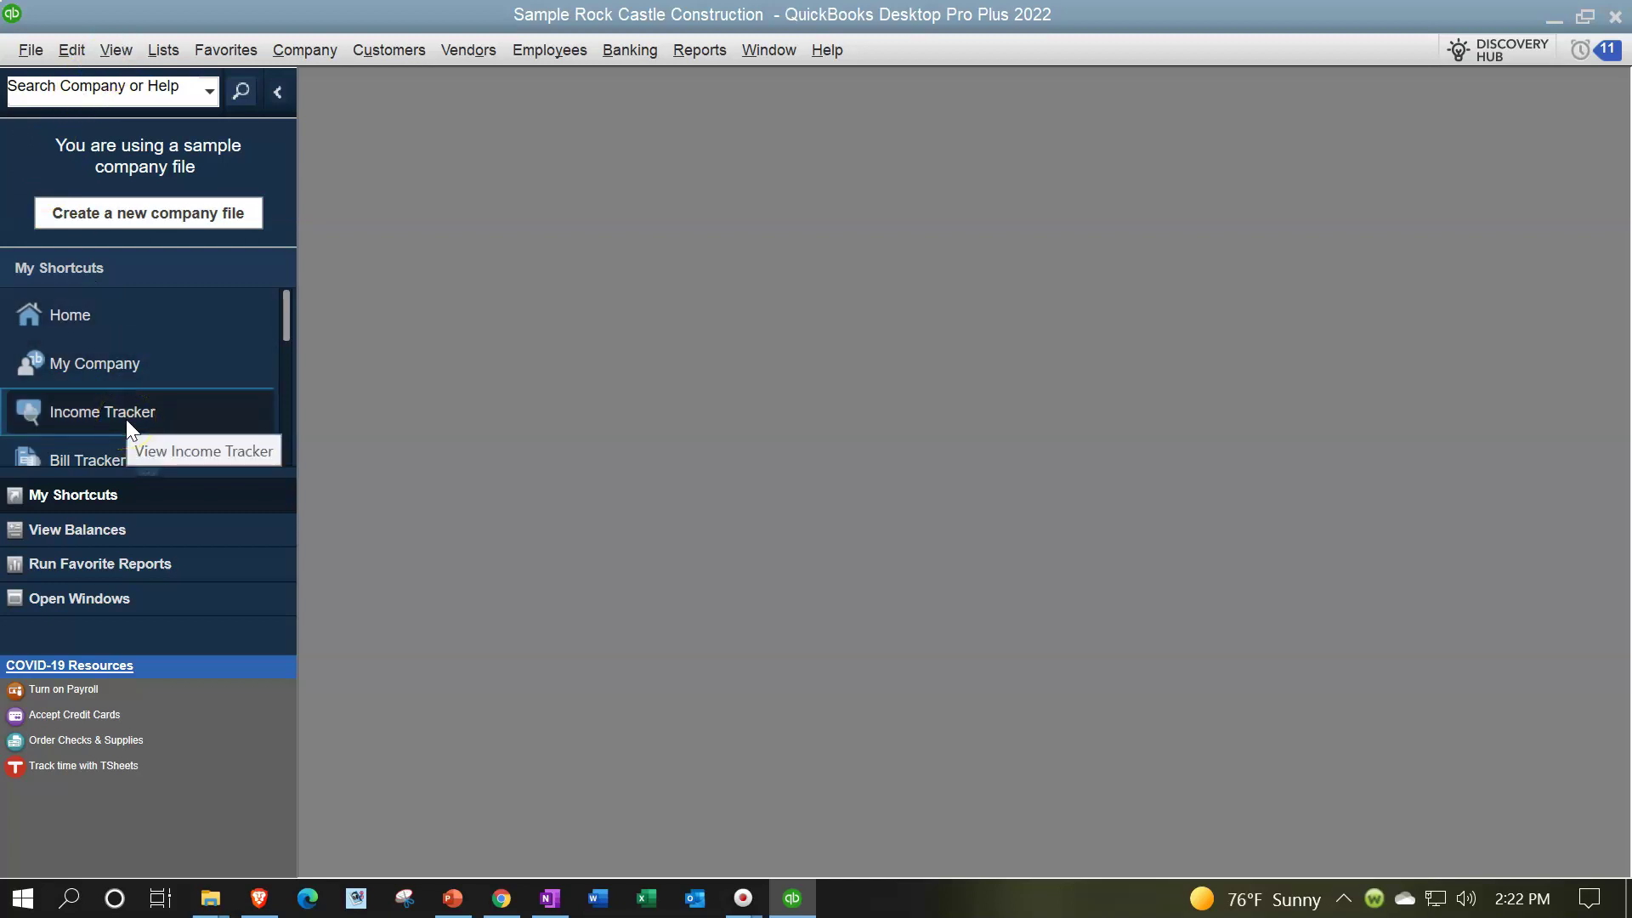
Display the Open Window List and reopen the company's Home Page.
{"action": "left_click", "coordinate": [111, 51]}
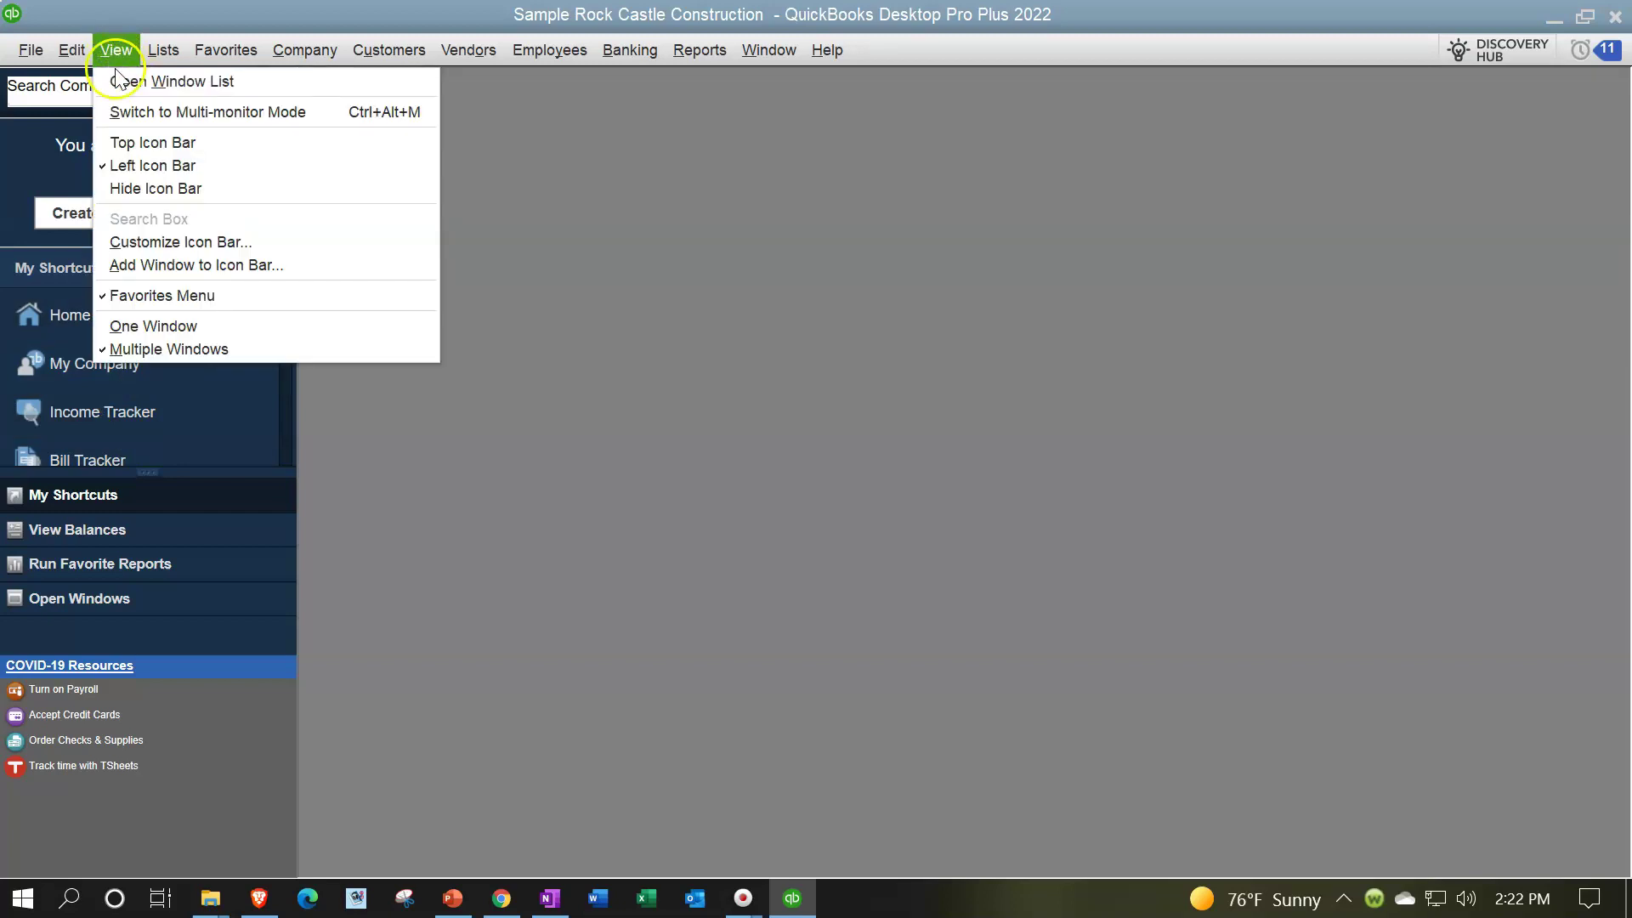
{"action": "left_click", "coordinate": [154, 89]}
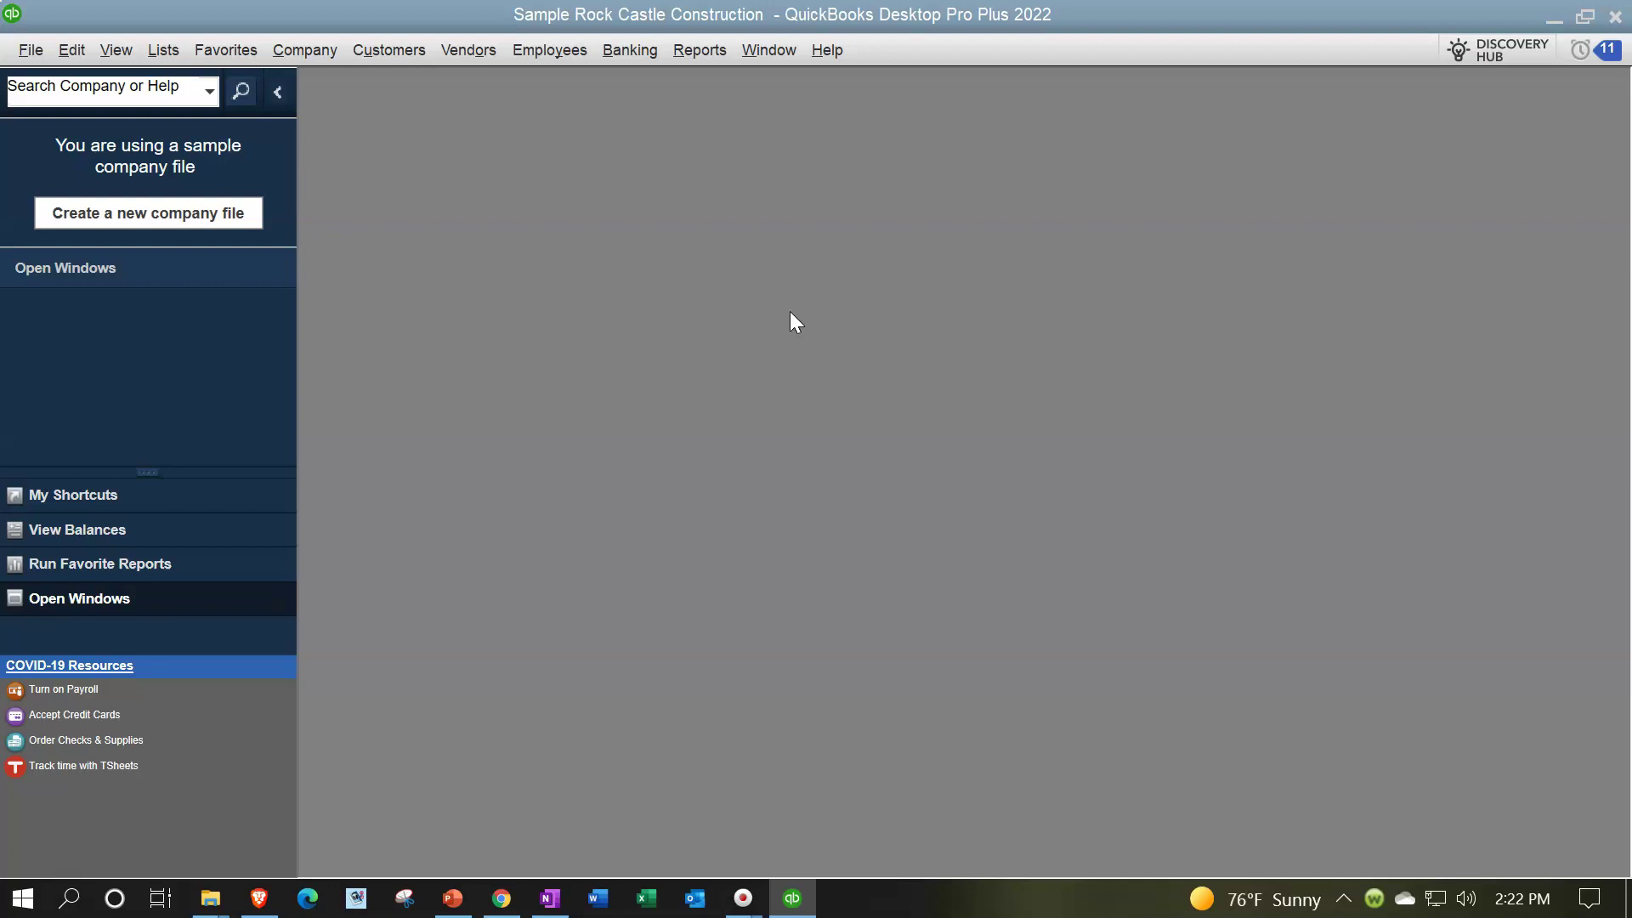
{"action": "left_click", "coordinate": [316, 51]}
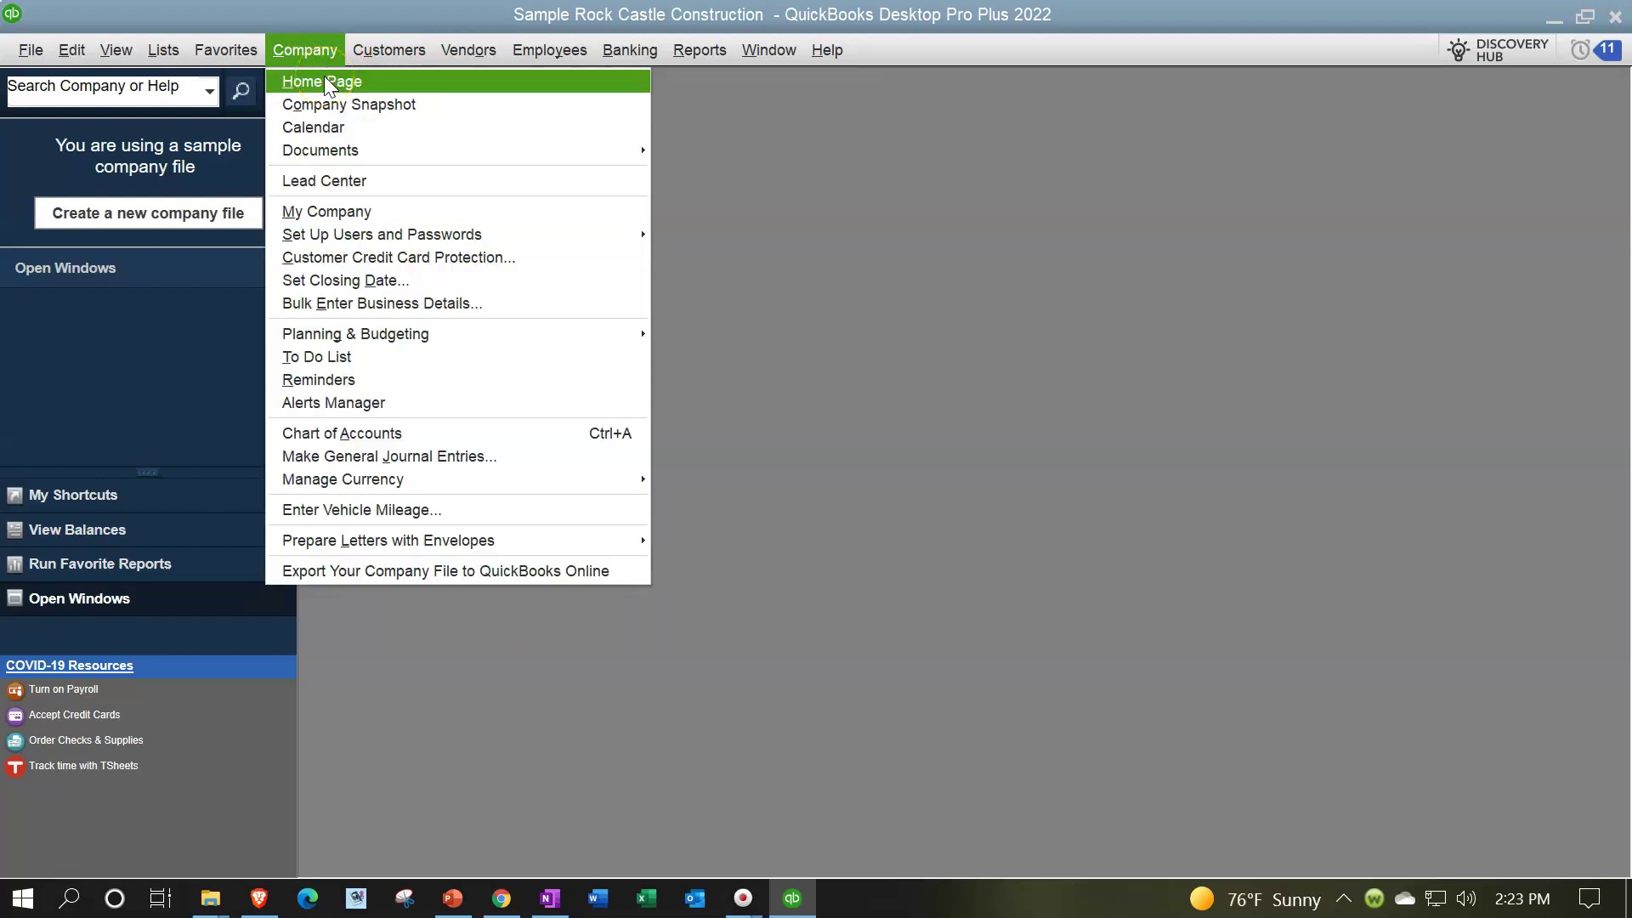
{"action": "left_click", "coordinate": [327, 84]}
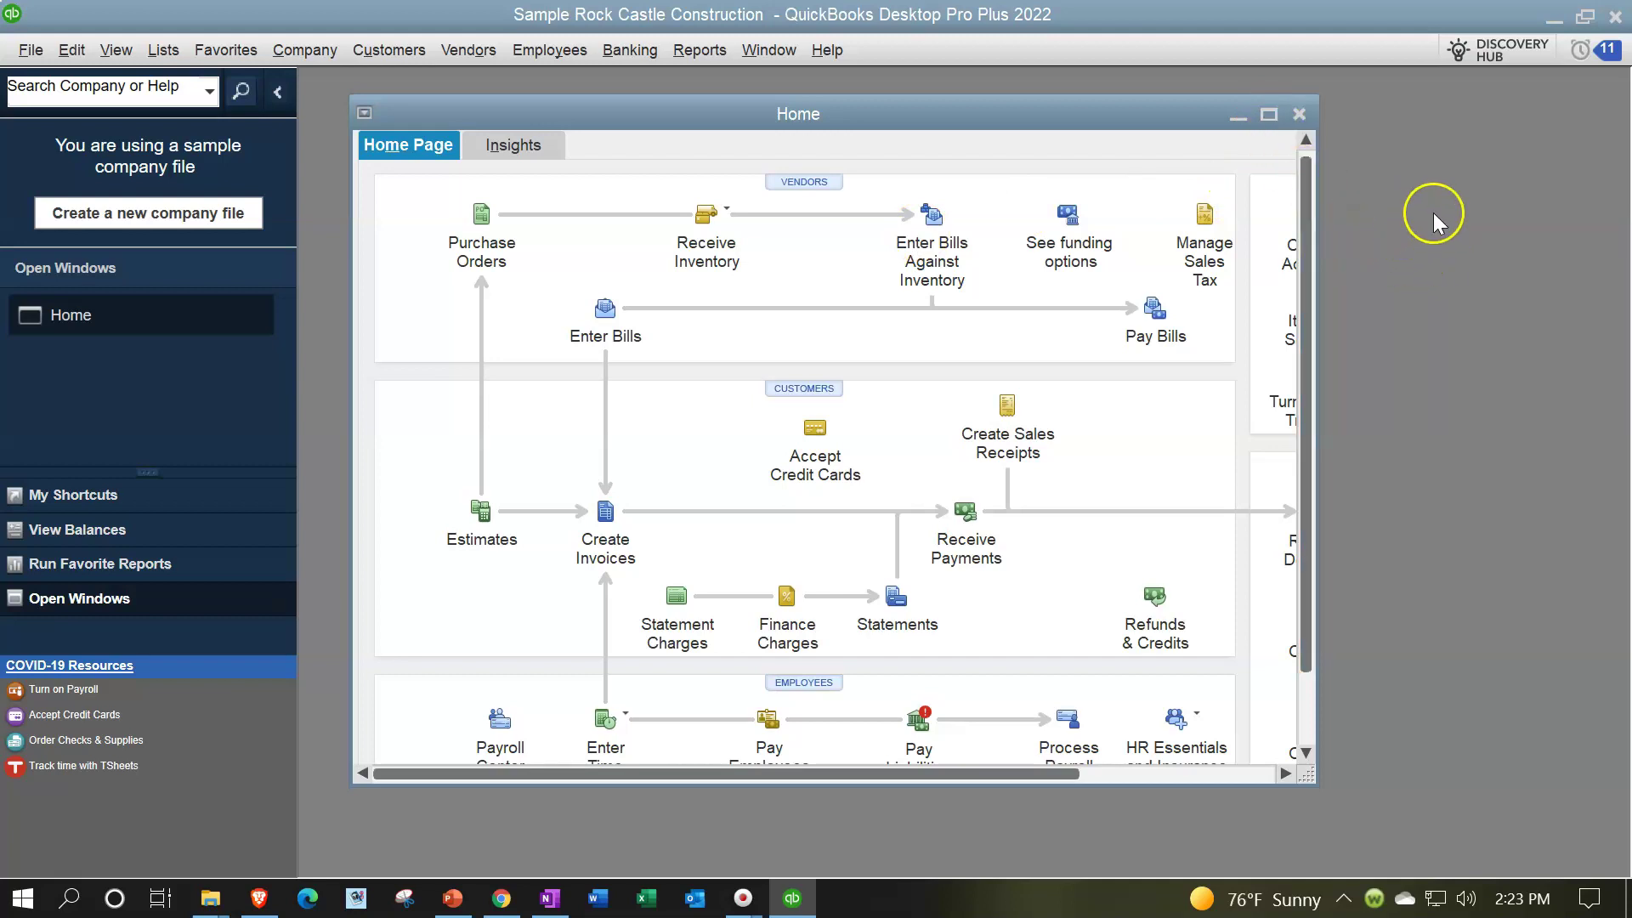
Maximize the Home window, restore it to a floating window and move it slightly lower in the workspace.
{"action": "left_click", "coordinate": [1268, 116]}
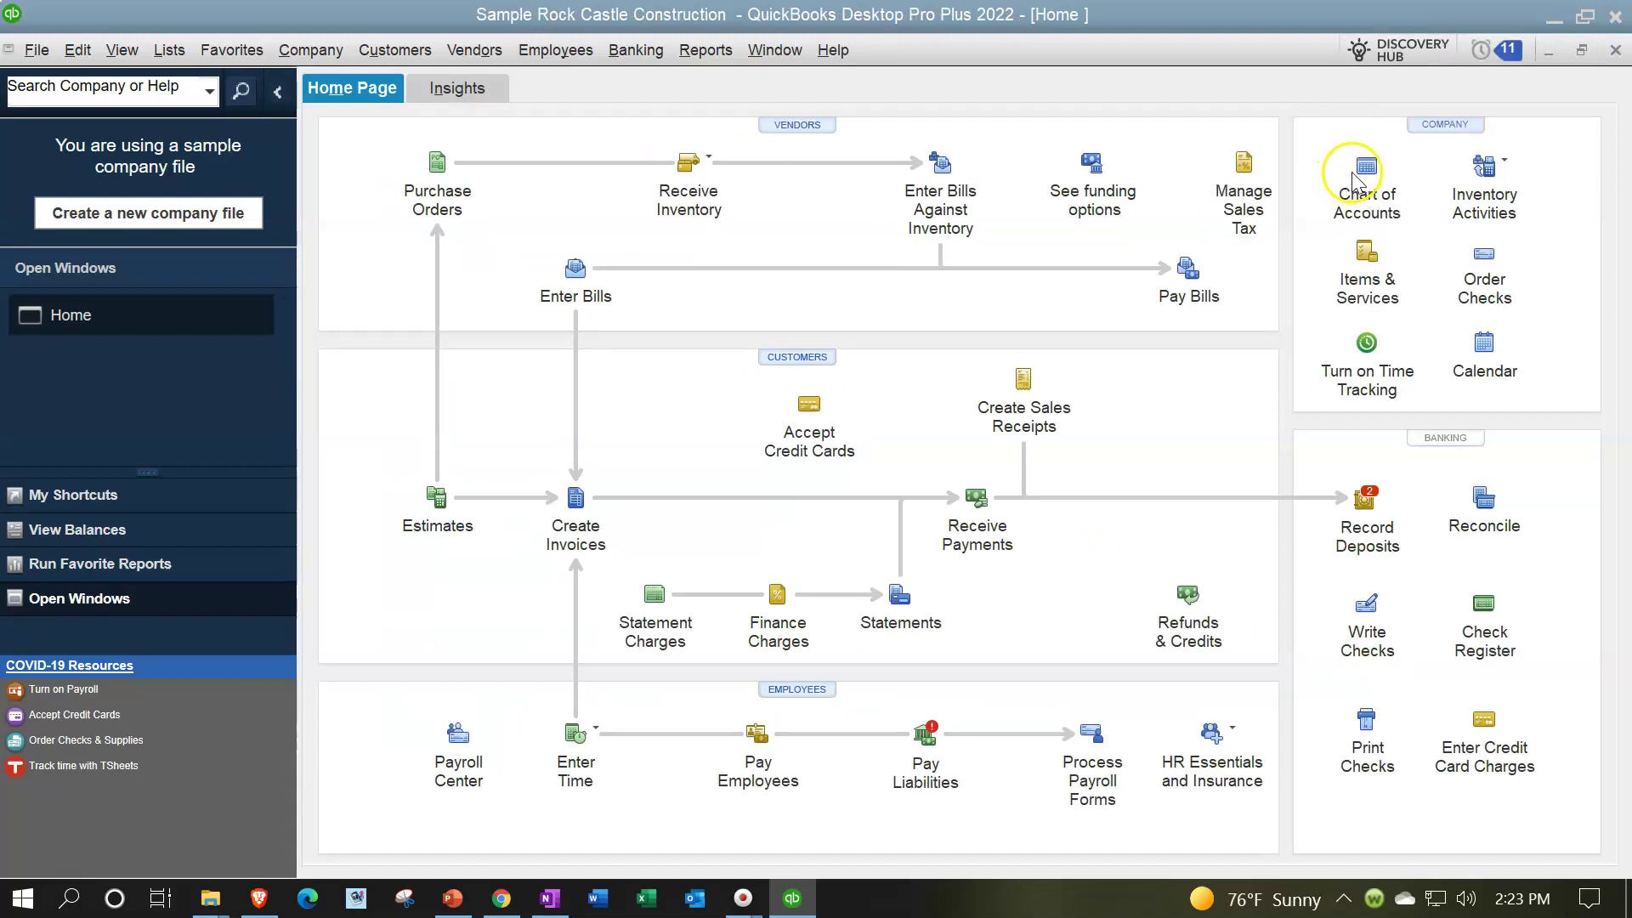
{"action": "left_click", "coordinate": [1582, 51]}
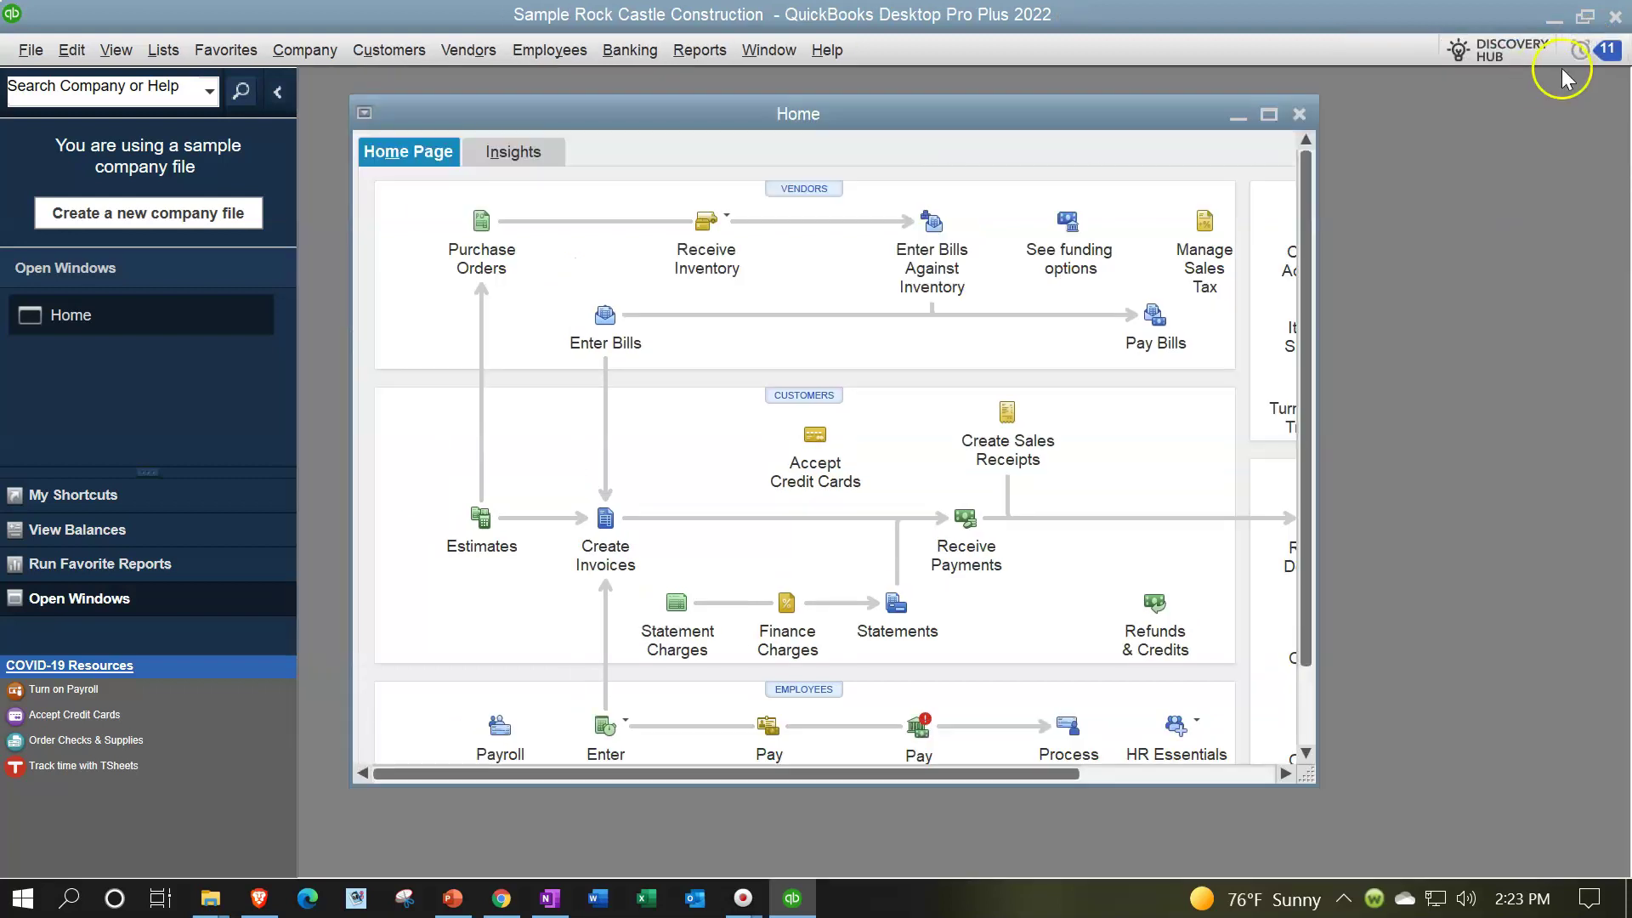
{"action": "mouse_move", "coordinate": [1059, 119]}
{"action": "left_mouse_down"}
{"action": "mouse_move", "coordinate": [1166, 192]}
{"action": "mouse_move", "coordinate": [1125, 157]}
{"action": "mouse_move", "coordinate": [1073, 144]}
{"action": "left_mouse_up"}
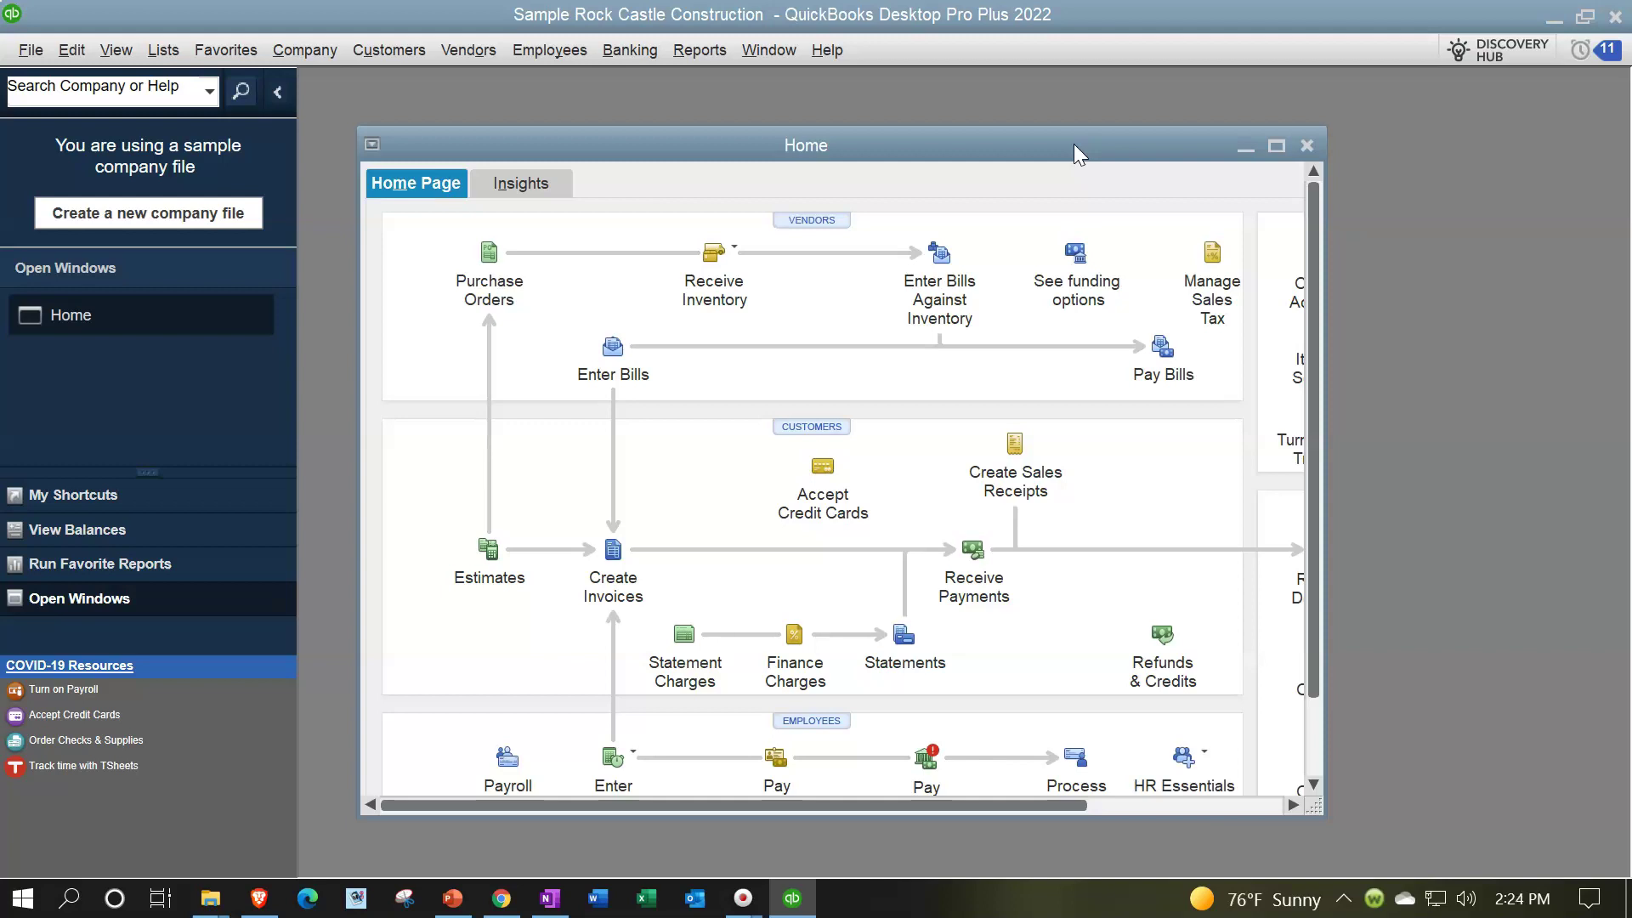
{"action": "left_click", "coordinate": [302, 50]}
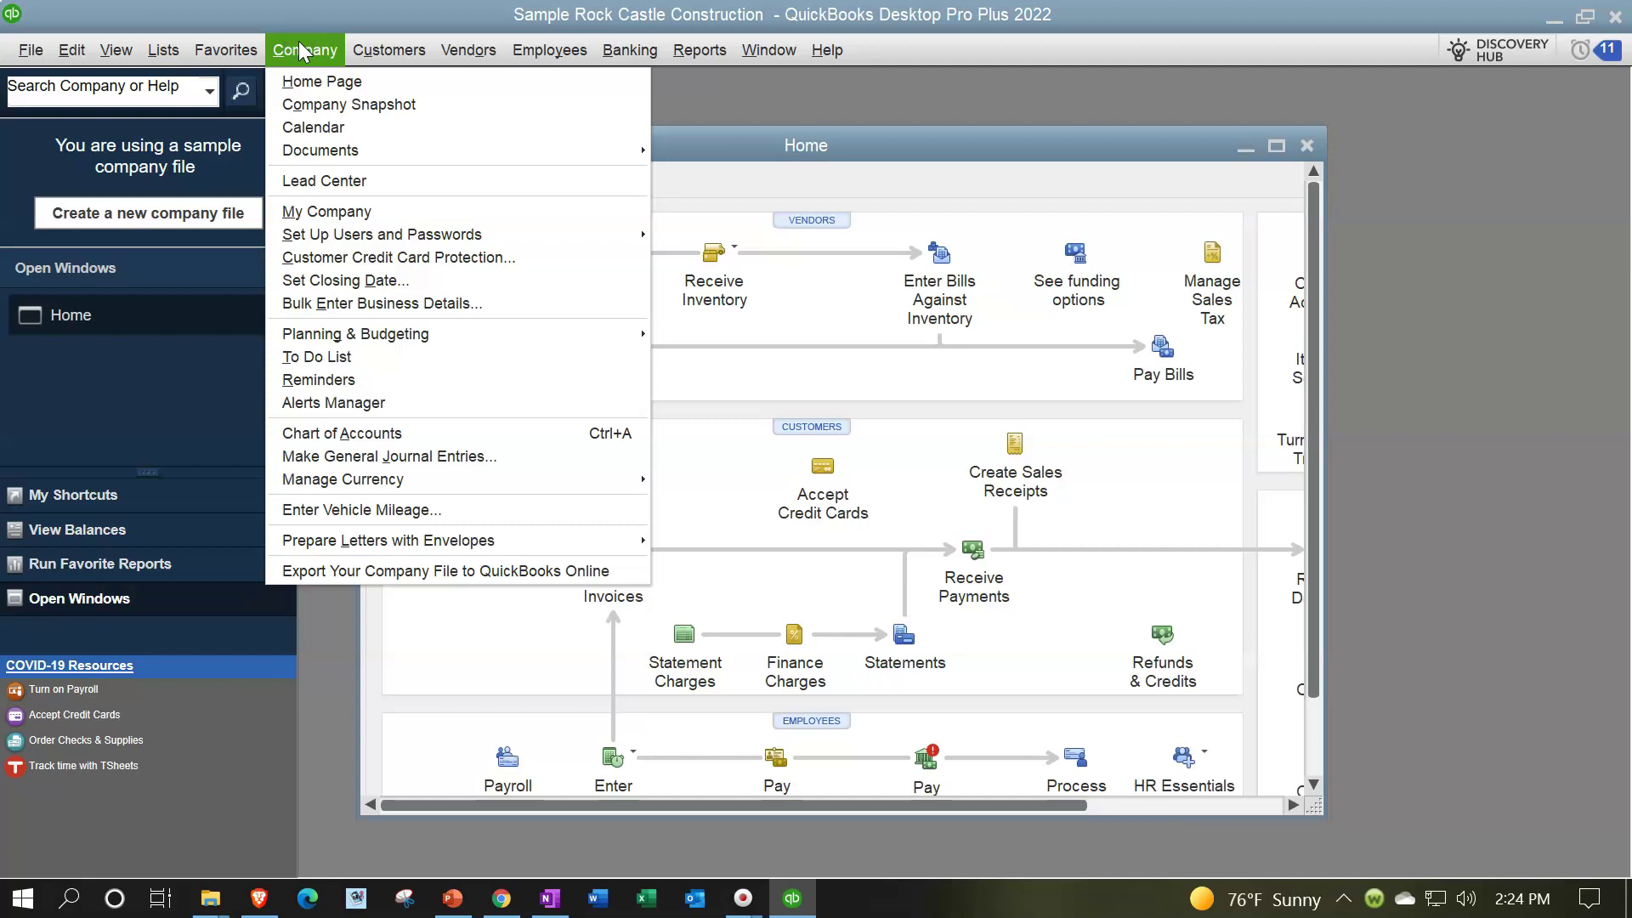
{"action": "left_click", "coordinate": [298, 49]}
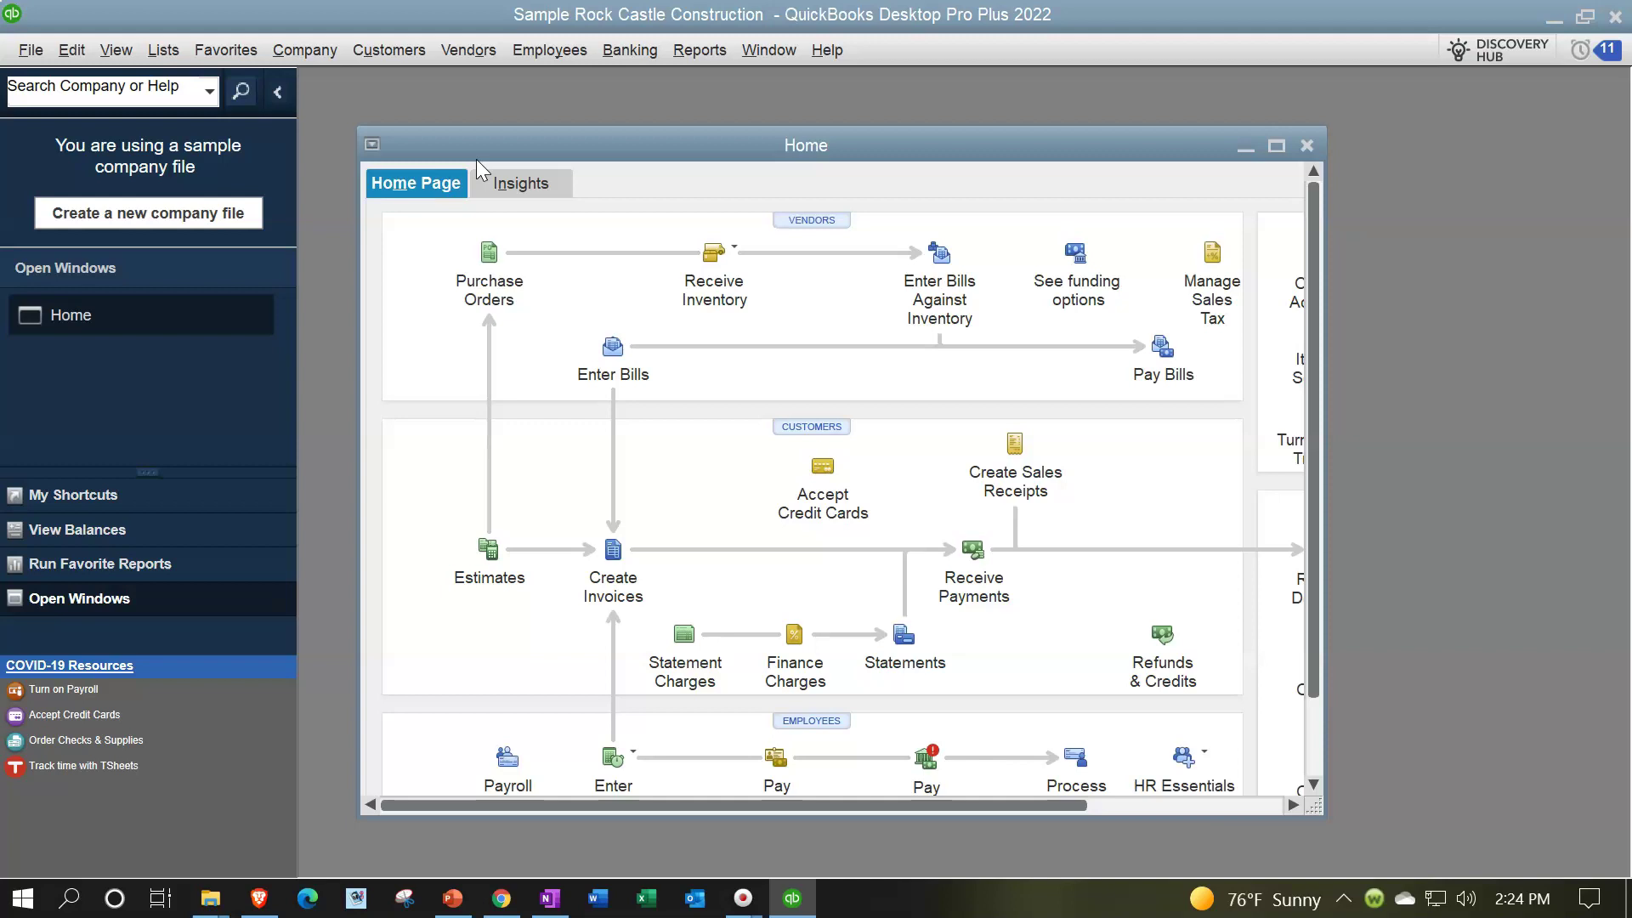
{"action": "left_click", "coordinate": [513, 153]}
{"action": "left_click", "coordinate": [178, 413]}
Run the Balance Sheet Standard report from the Company & Financial reports.
{"action": "left_click", "coordinate": [725, 53]}
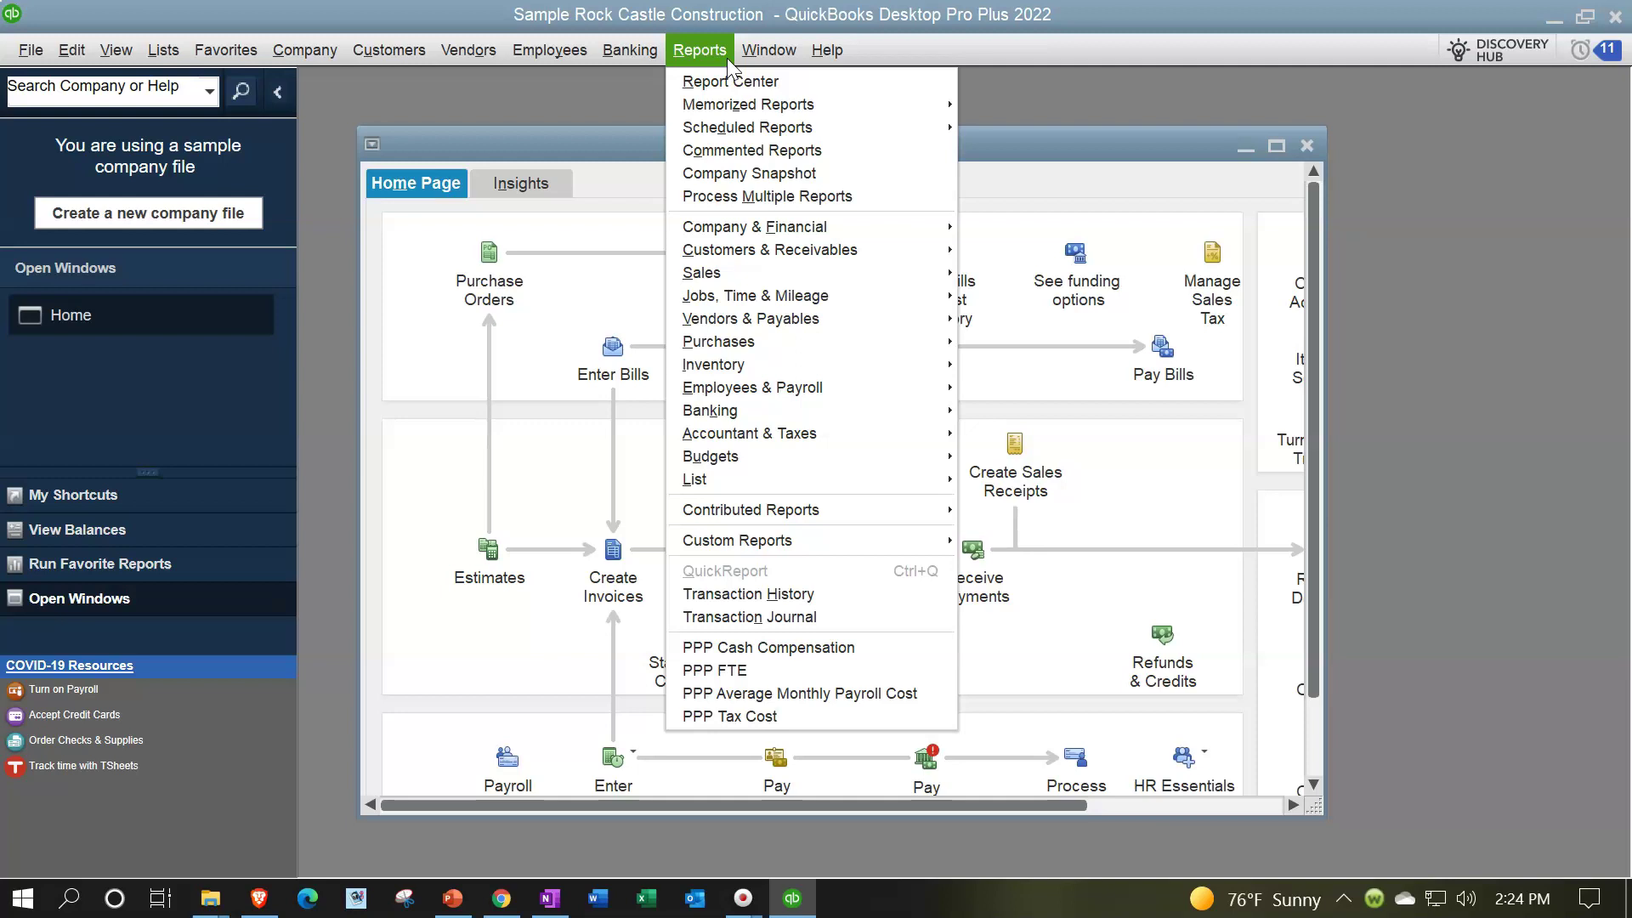
{"action": "left_click", "coordinate": [778, 229]}
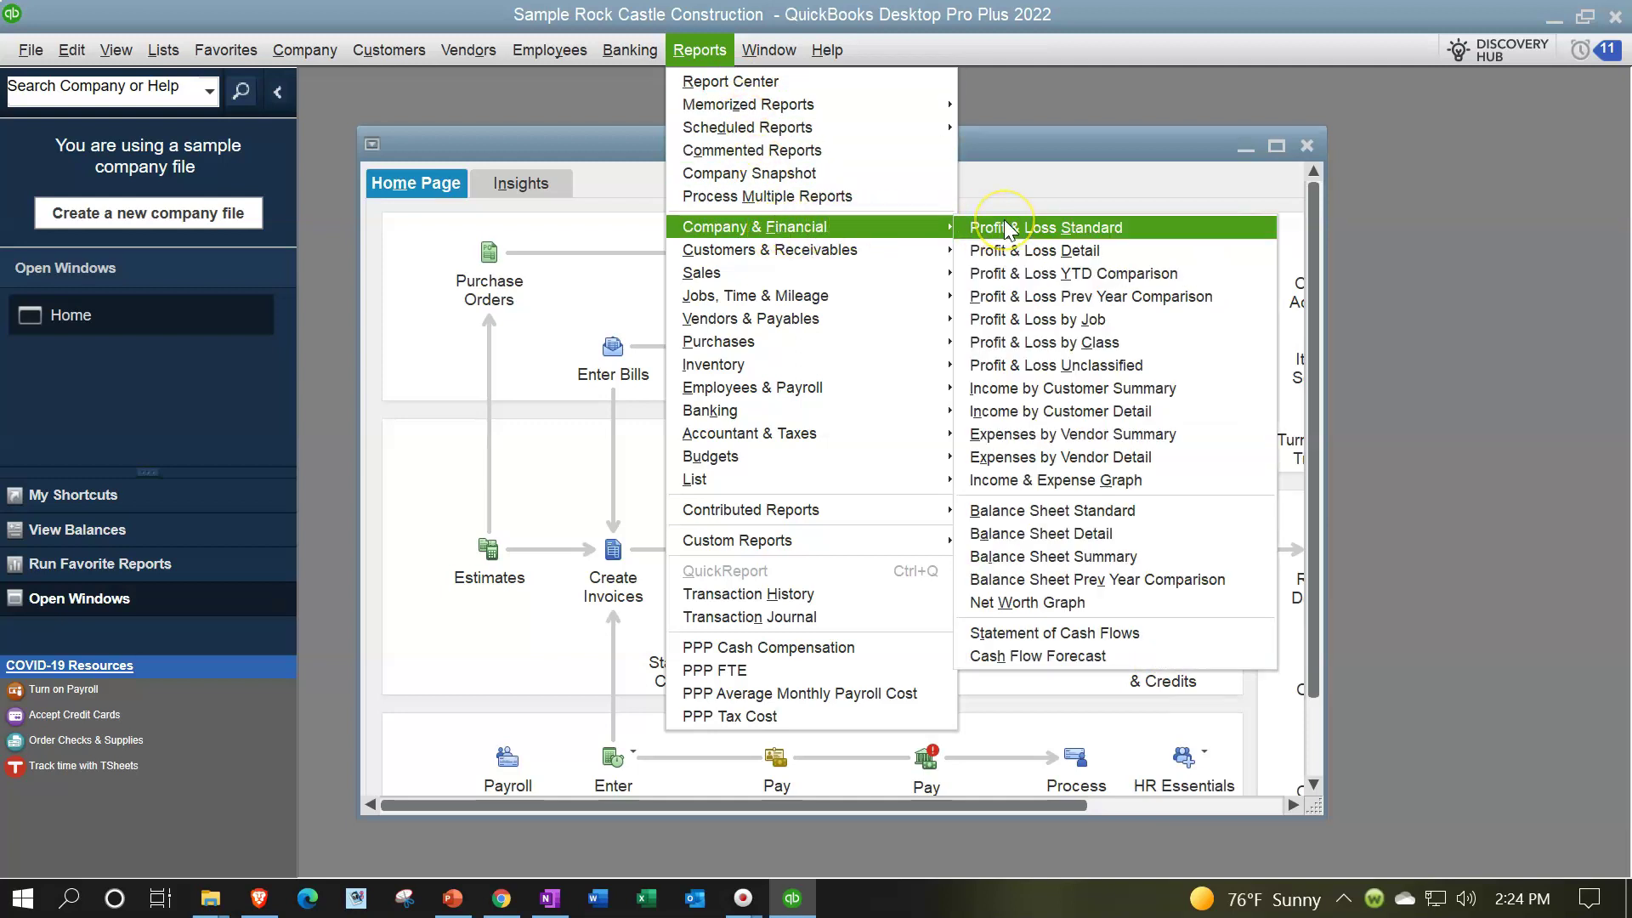
{"action": "left_click", "coordinate": [1101, 513]}
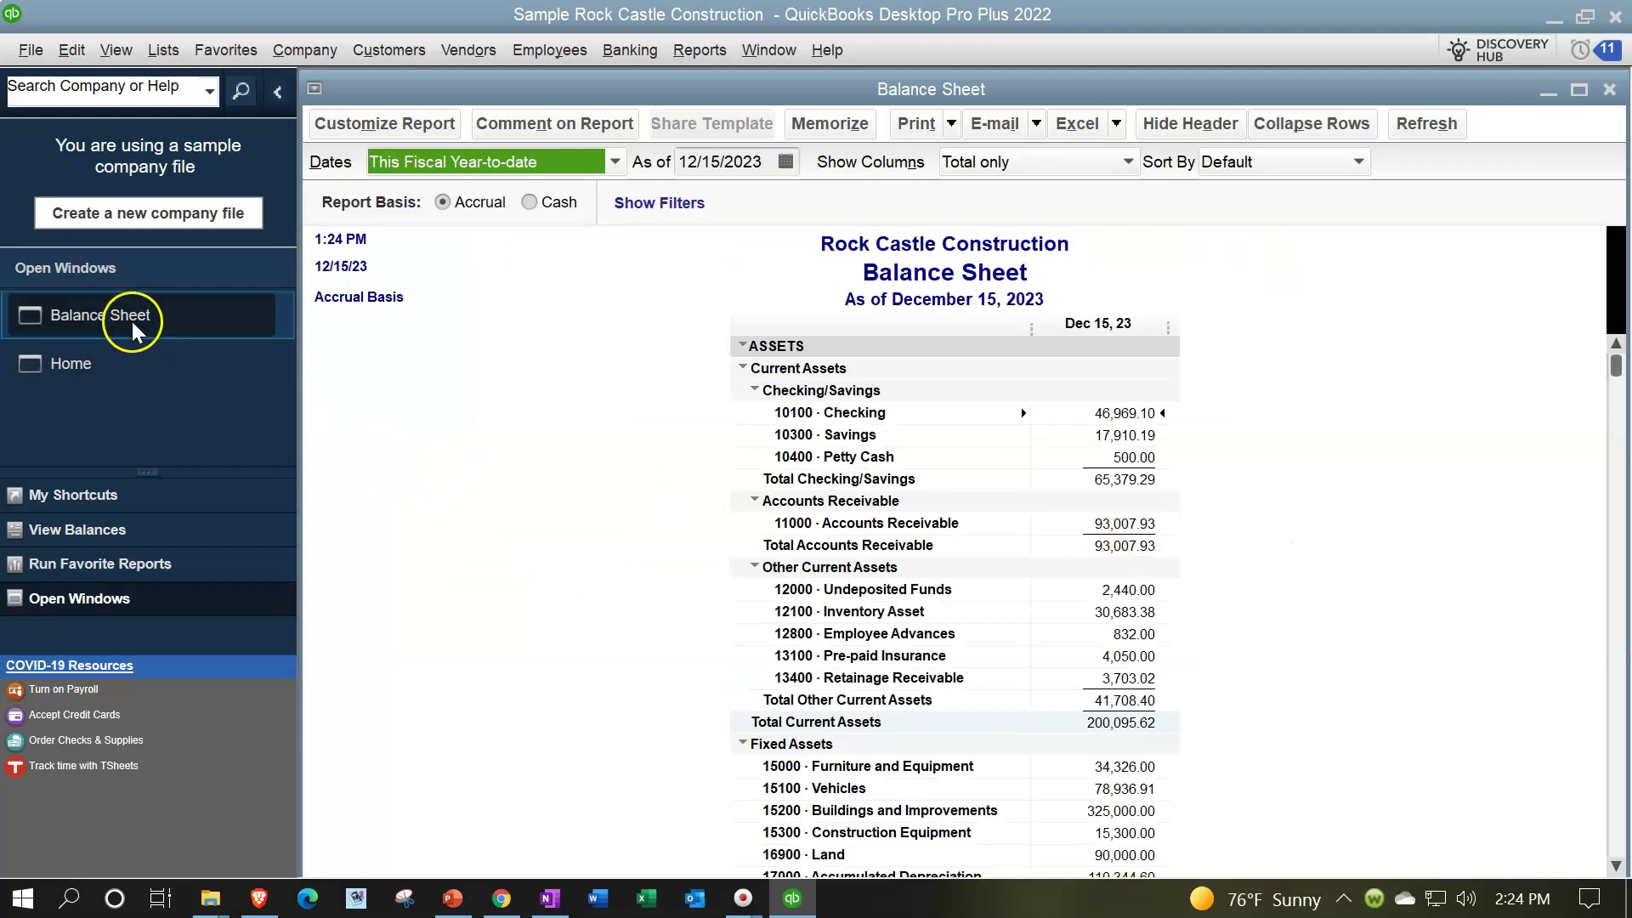
Reposition the Balance Sheet window to uncover Home, alternate between the two open windows, and move the Balance Sheet back up.
{"action": "left_click_drag", "start_coordinate": [1429, 91], "coordinate": [1359, 223]}
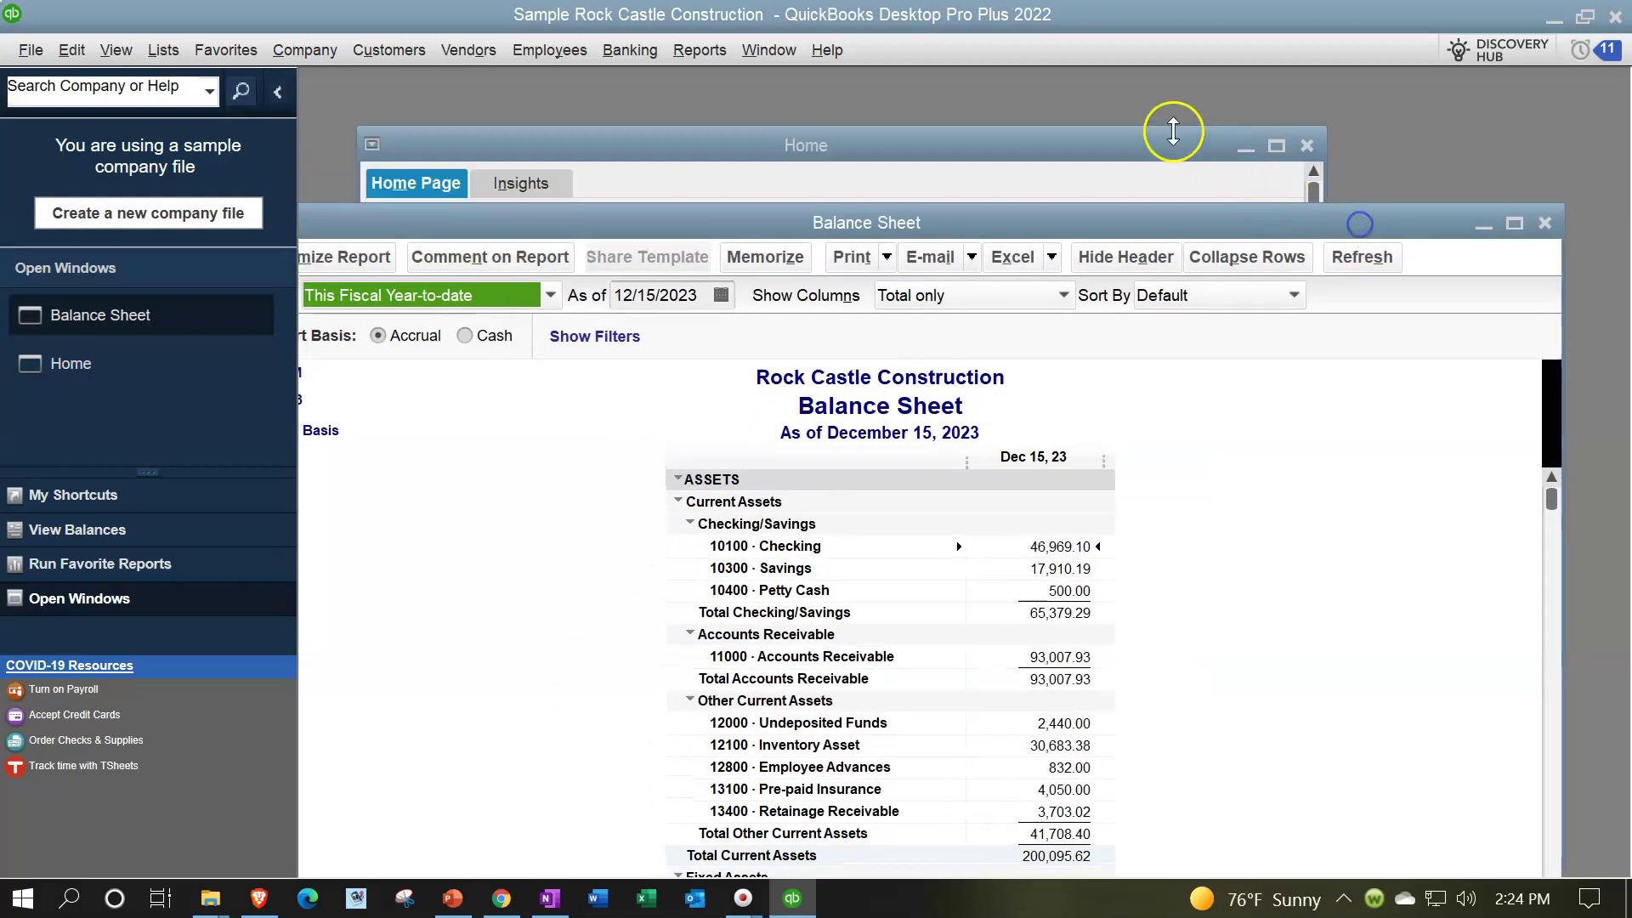
{"action": "left_click", "coordinate": [1160, 161]}
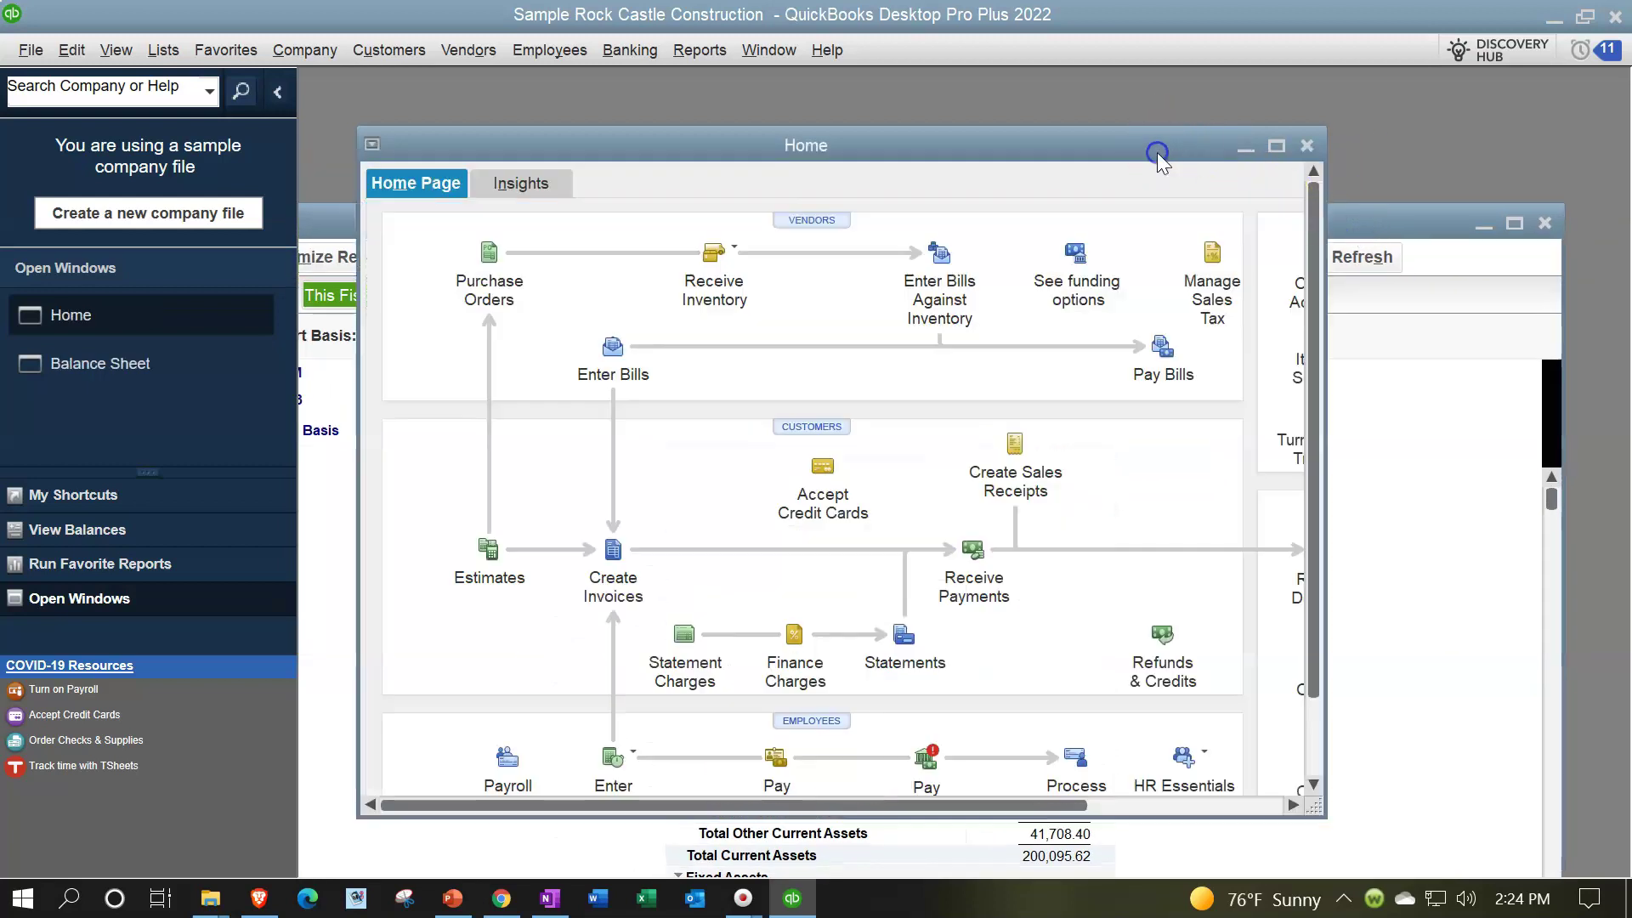
{"action": "left_click", "coordinate": [1347, 223]}
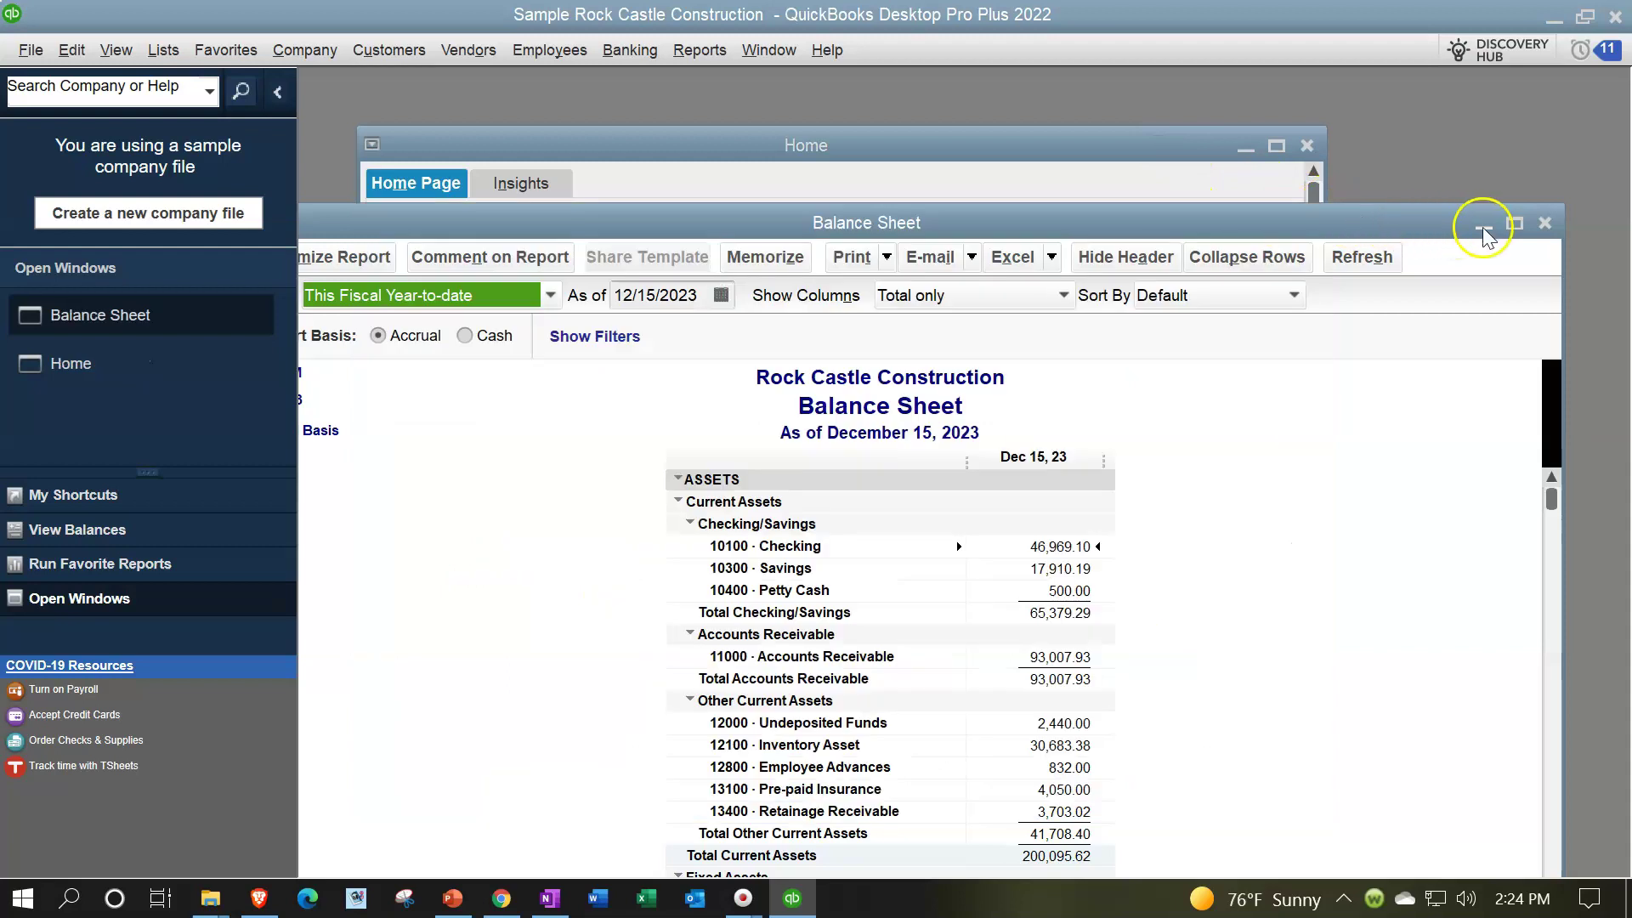
{"action": "left_click", "coordinate": [89, 366]}
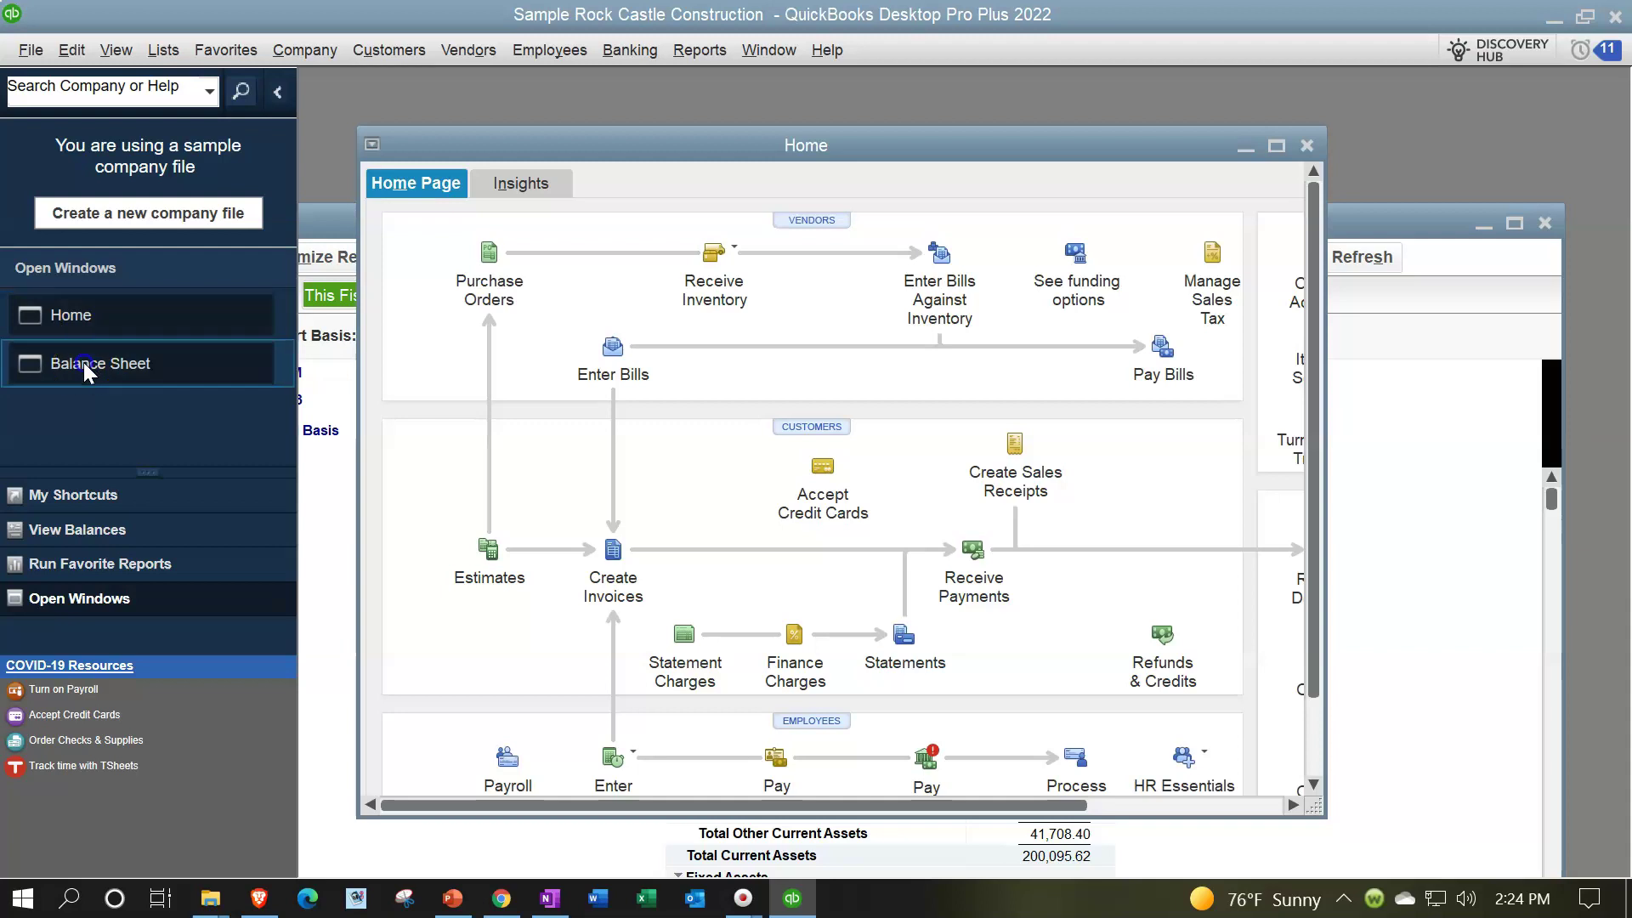
{"action": "left_click", "coordinate": [84, 362]}
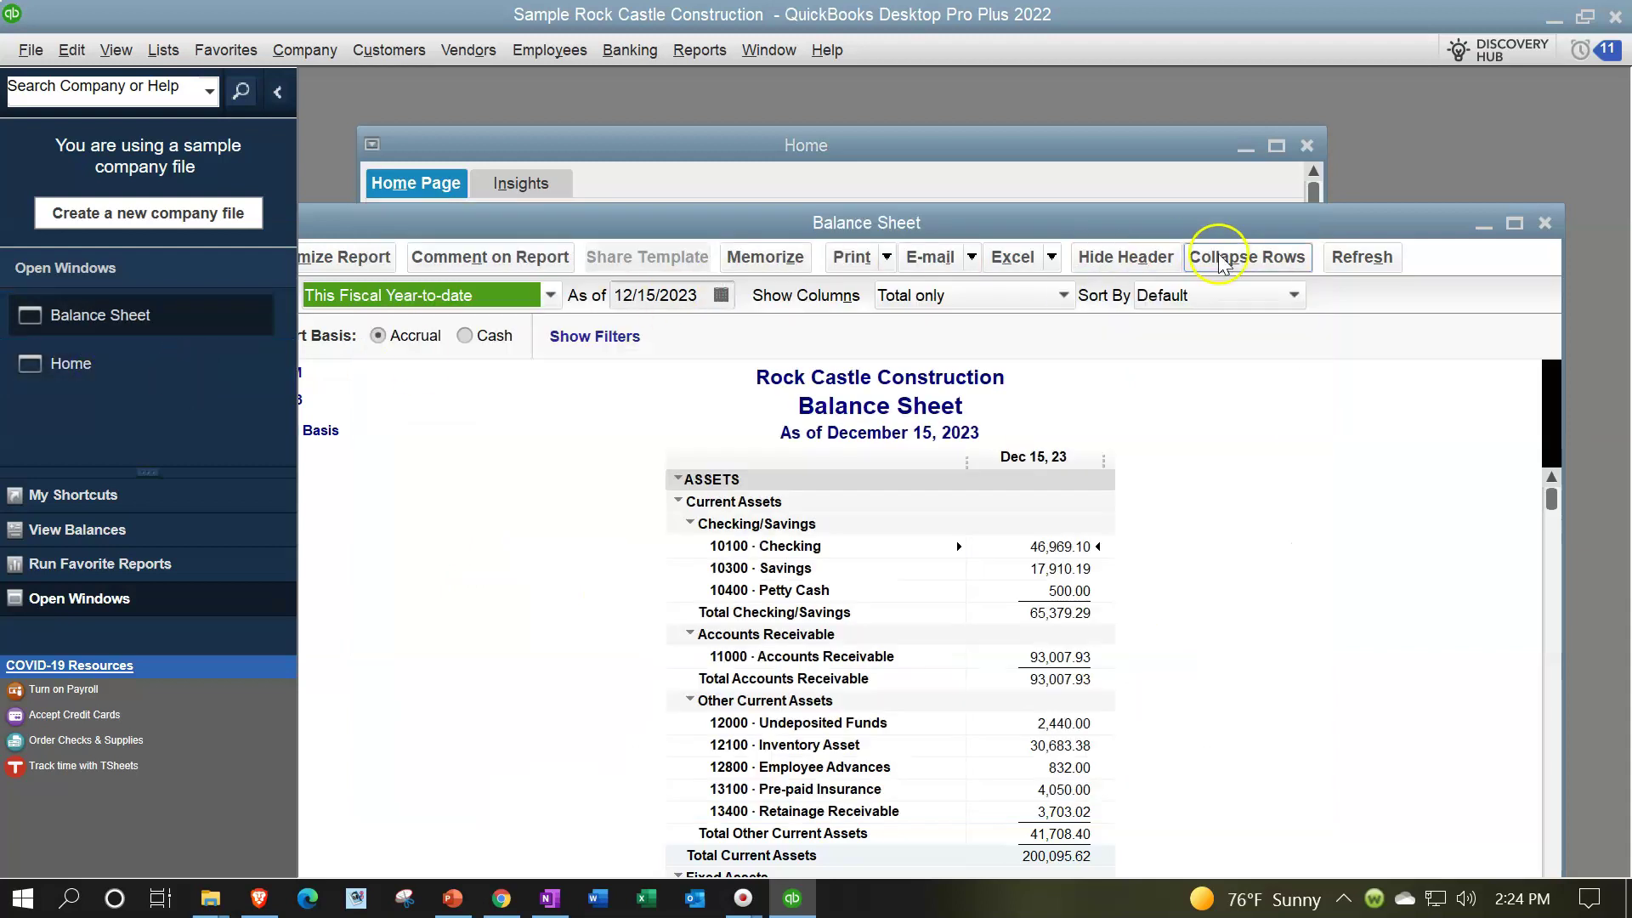
{"action": "left_click_drag", "start_coordinate": [1220, 223], "coordinate": [1251, 101]}
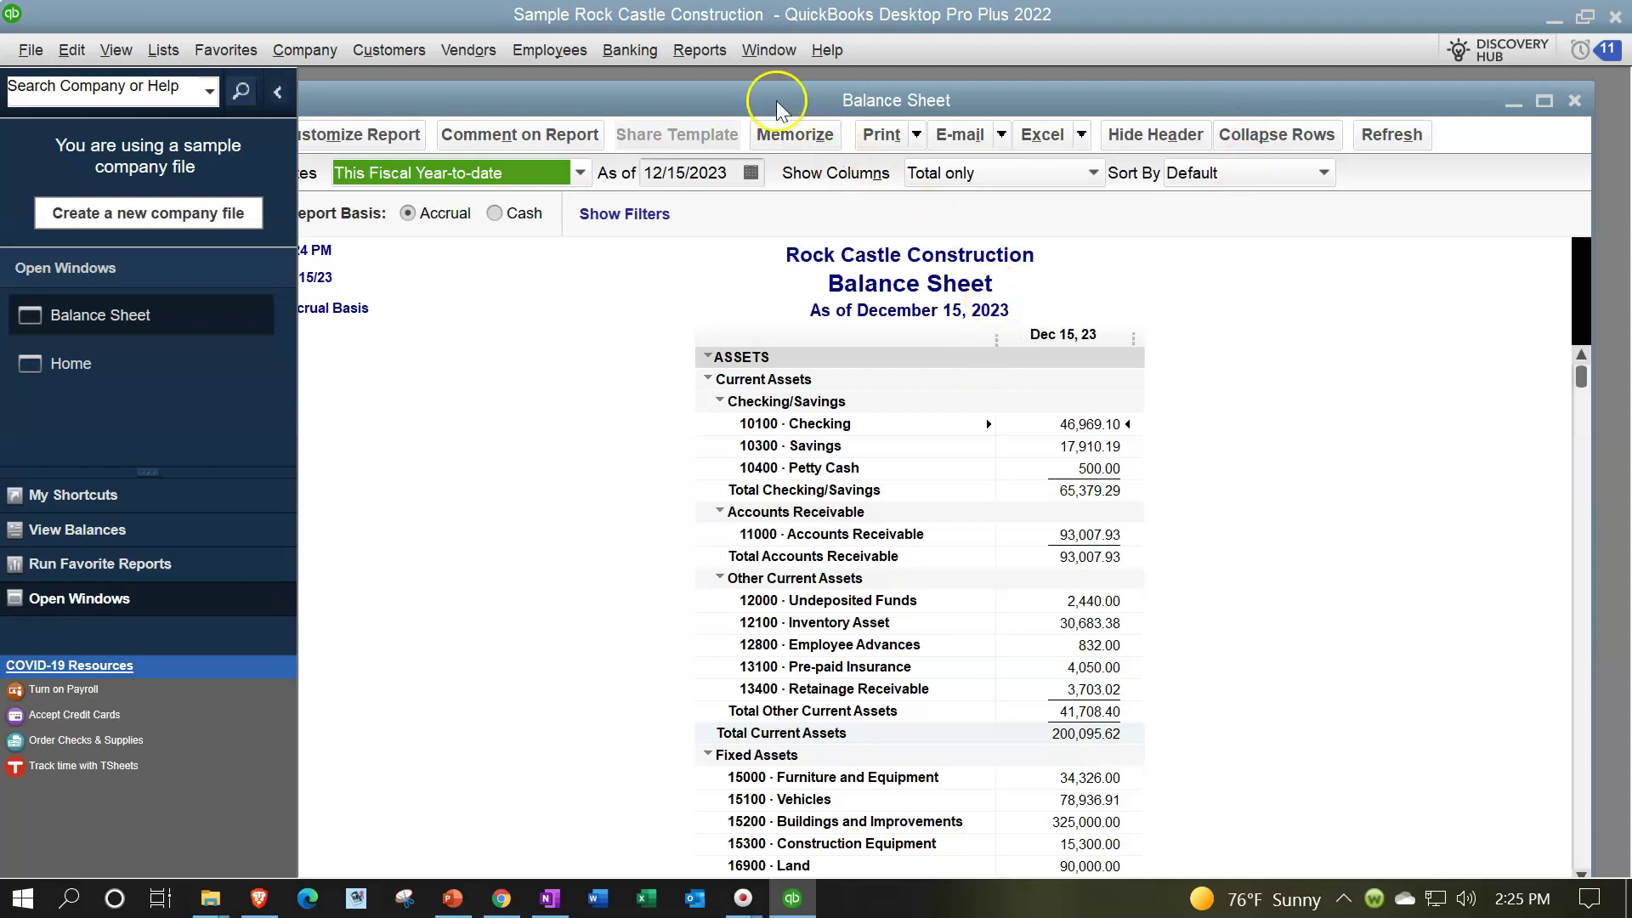
Run the Profit & Loss Standard report from the Company & Financial reports.
{"action": "left_click", "coordinate": [699, 51]}
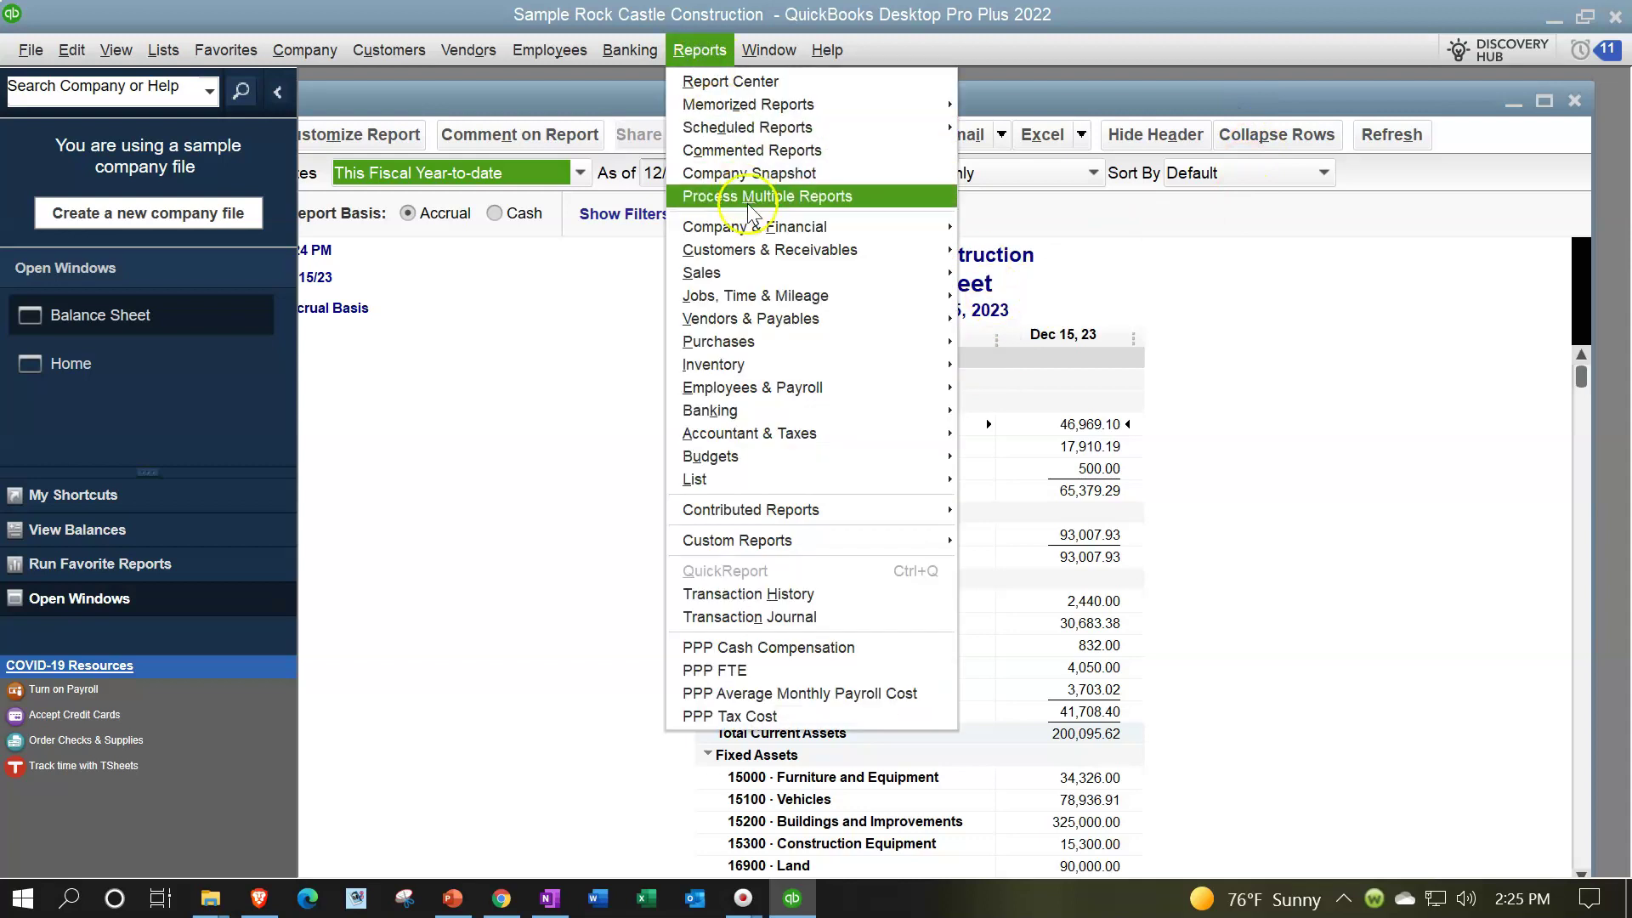
{"action": "mouse_move", "coordinate": [762, 227]}
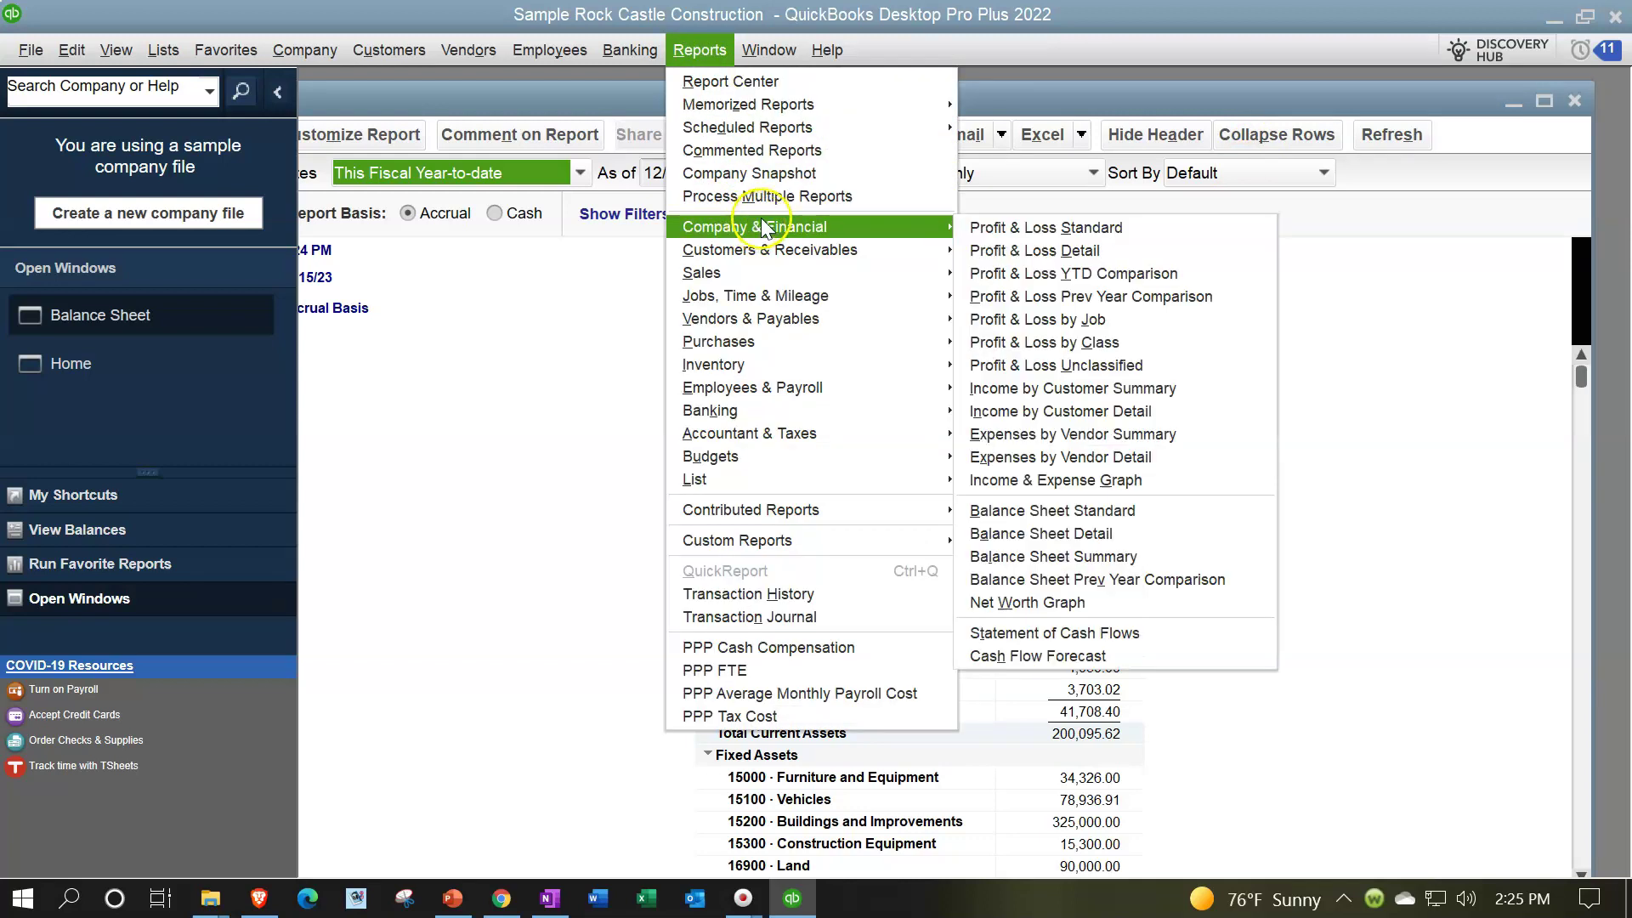
{"action": "left_click", "coordinate": [1010, 237]}
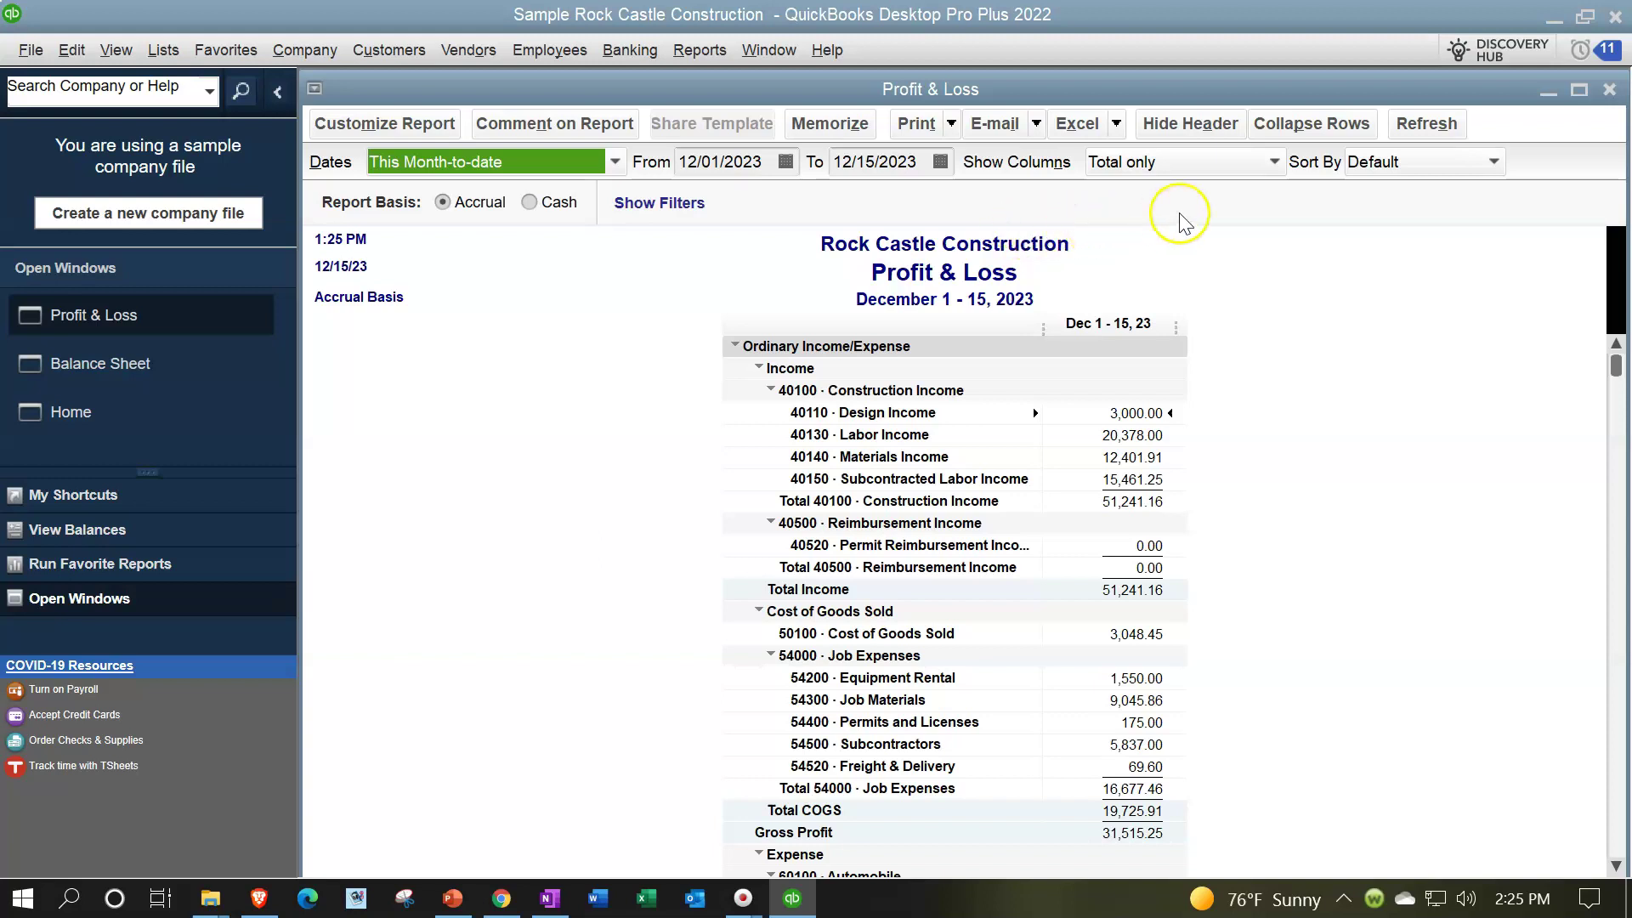
Maximize the Profit & Loss report and set its start date to 01/01/2023, keeping 12/15/2023 as the end date.
{"action": "left_click", "coordinate": [1578, 89]}
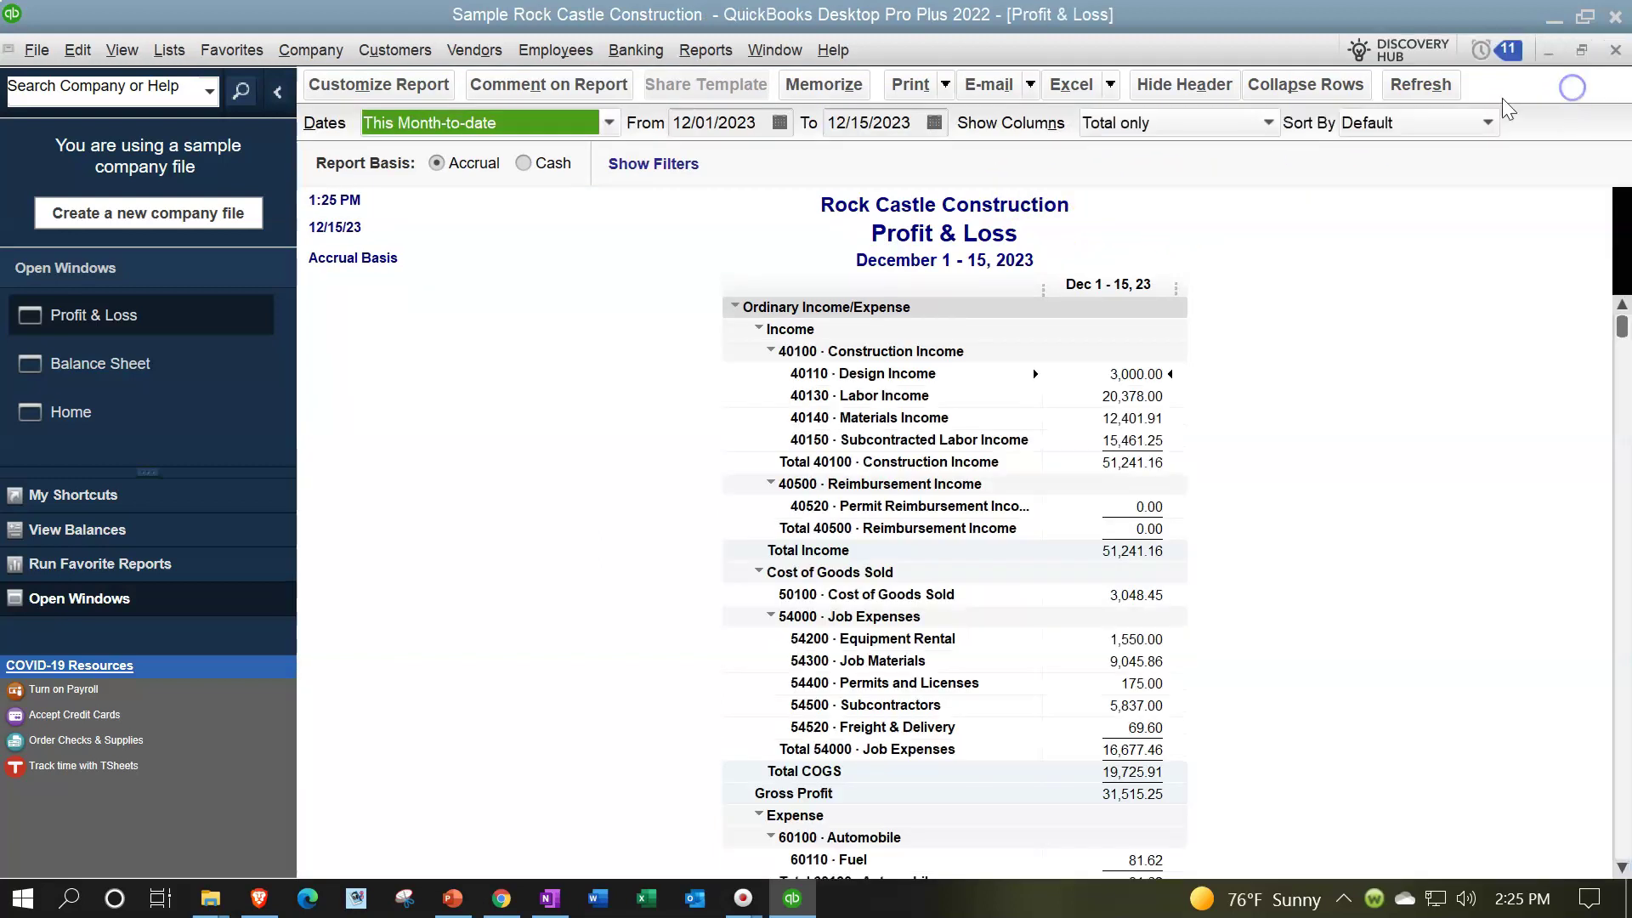
{"action": "left_click", "coordinate": [768, 128]}
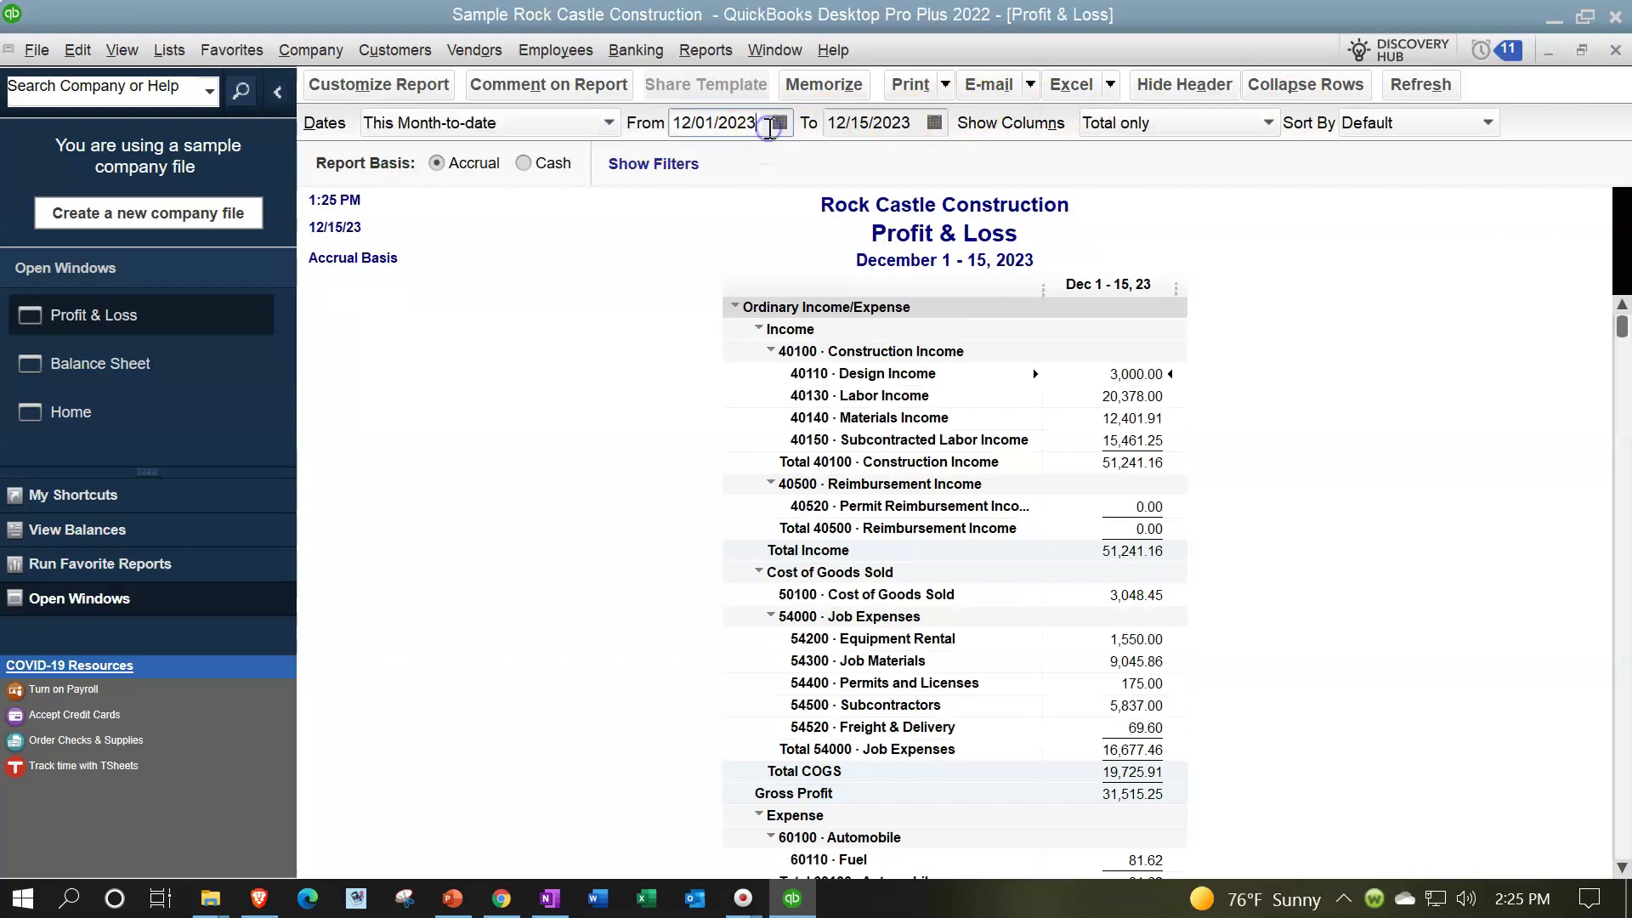
{"action": "left_click", "coordinate": [685, 124]}
{"action": "key", "text": "Delete"}
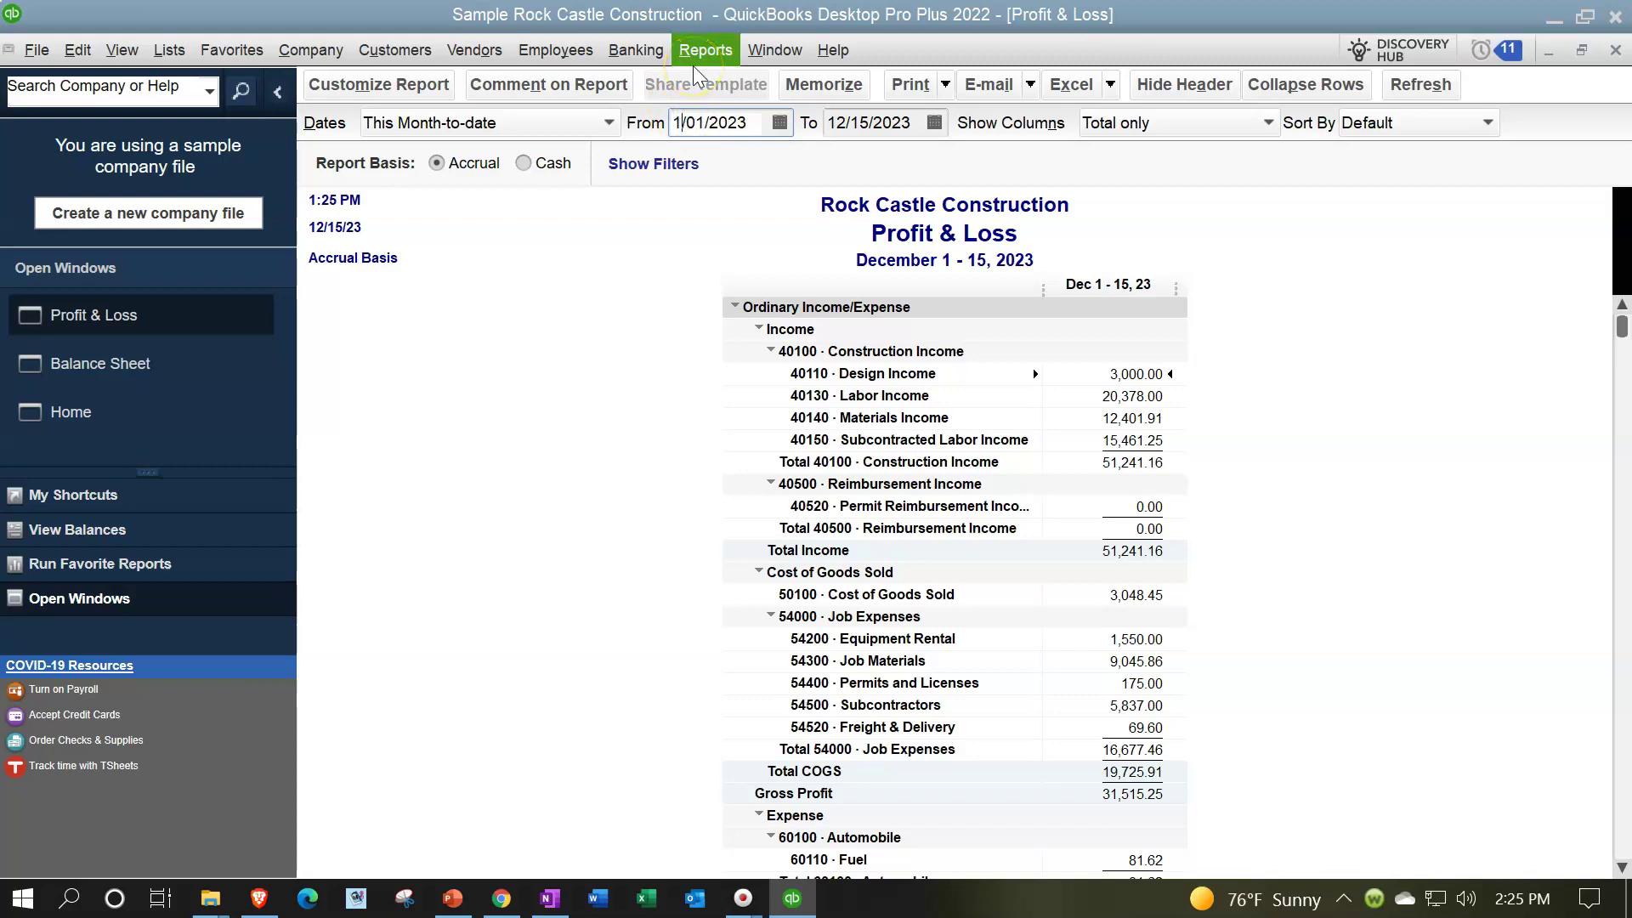
{"action": "left_click", "coordinate": [653, 326]}
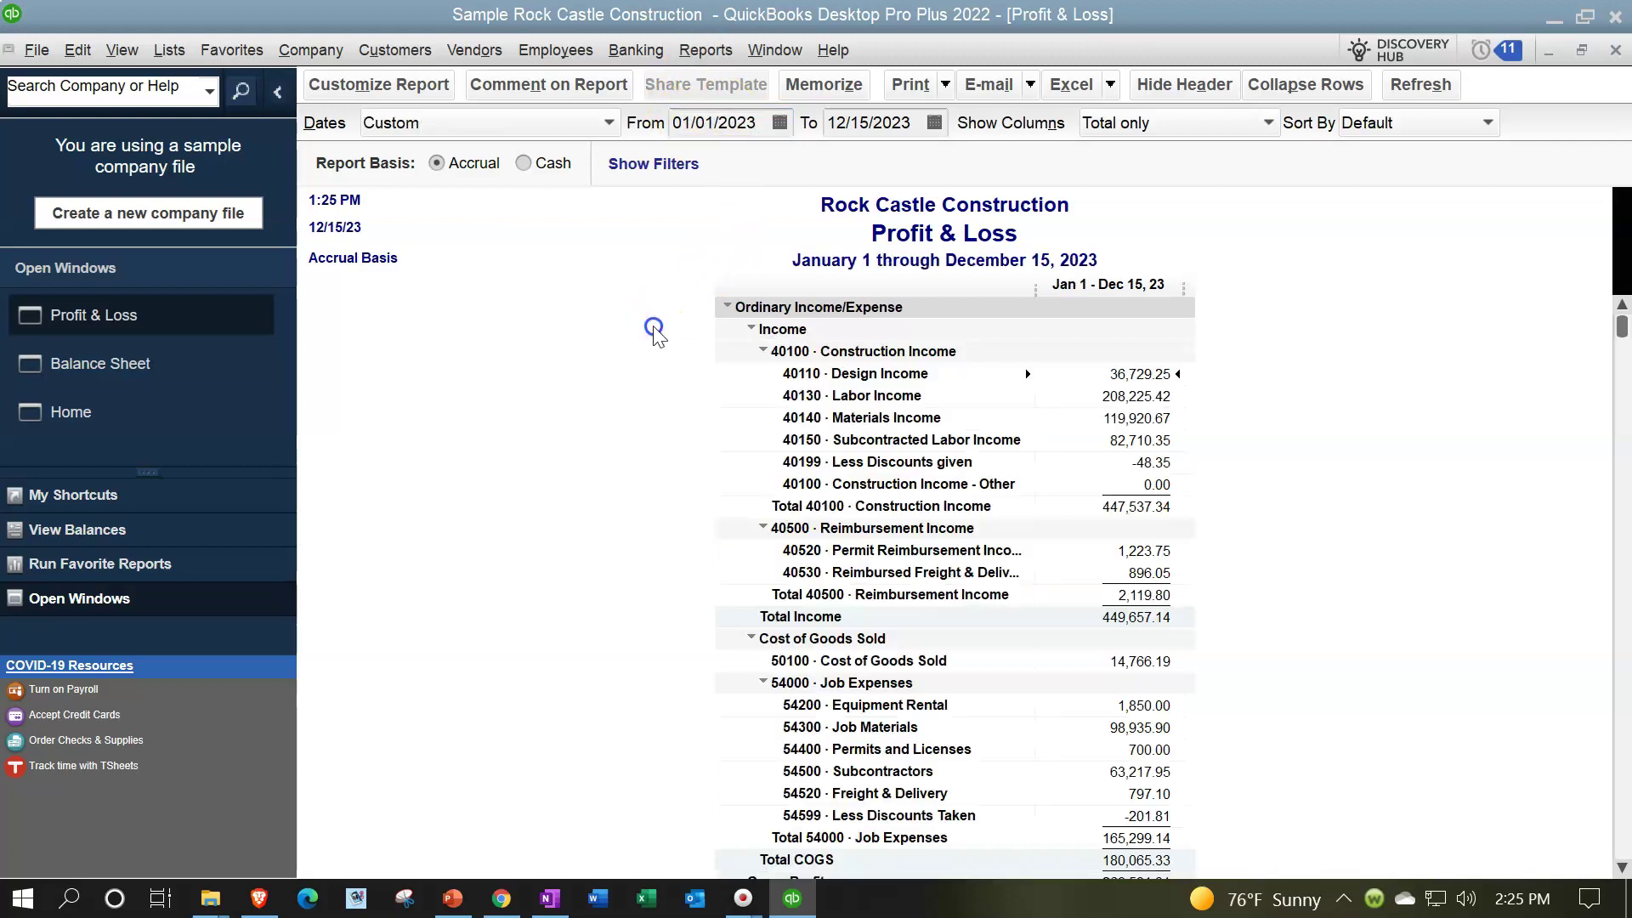
Switch from the Profit & Loss report to the open Balance Sheet, and from there to the Home page.
{"action": "left_click", "coordinate": [135, 364]}
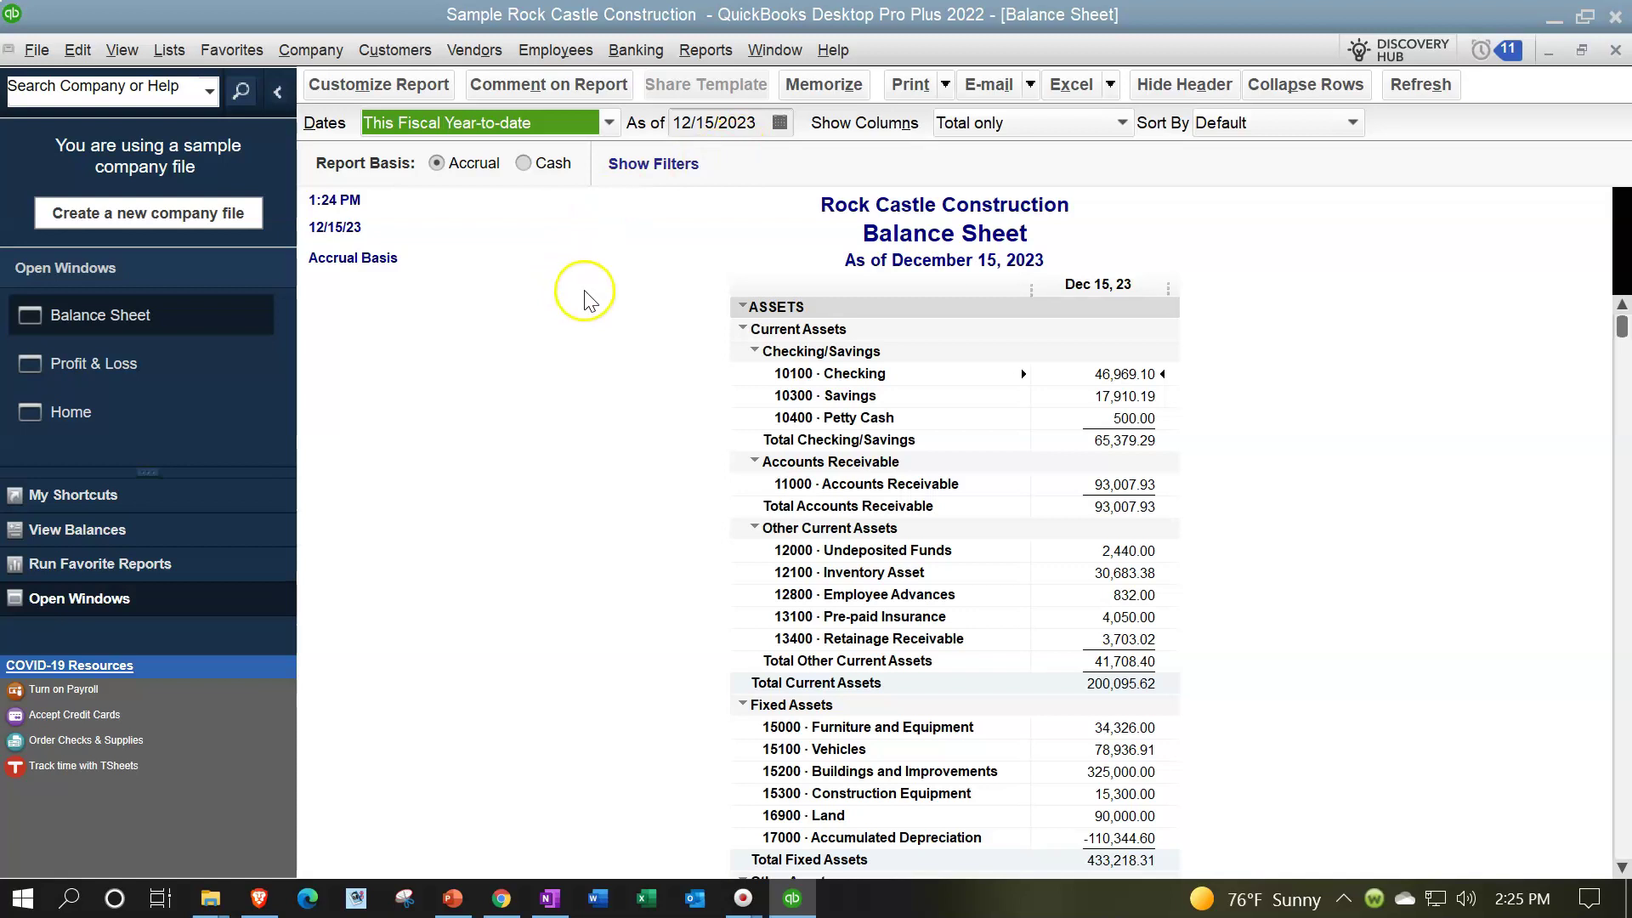
{"action": "left_click", "coordinate": [84, 411]}
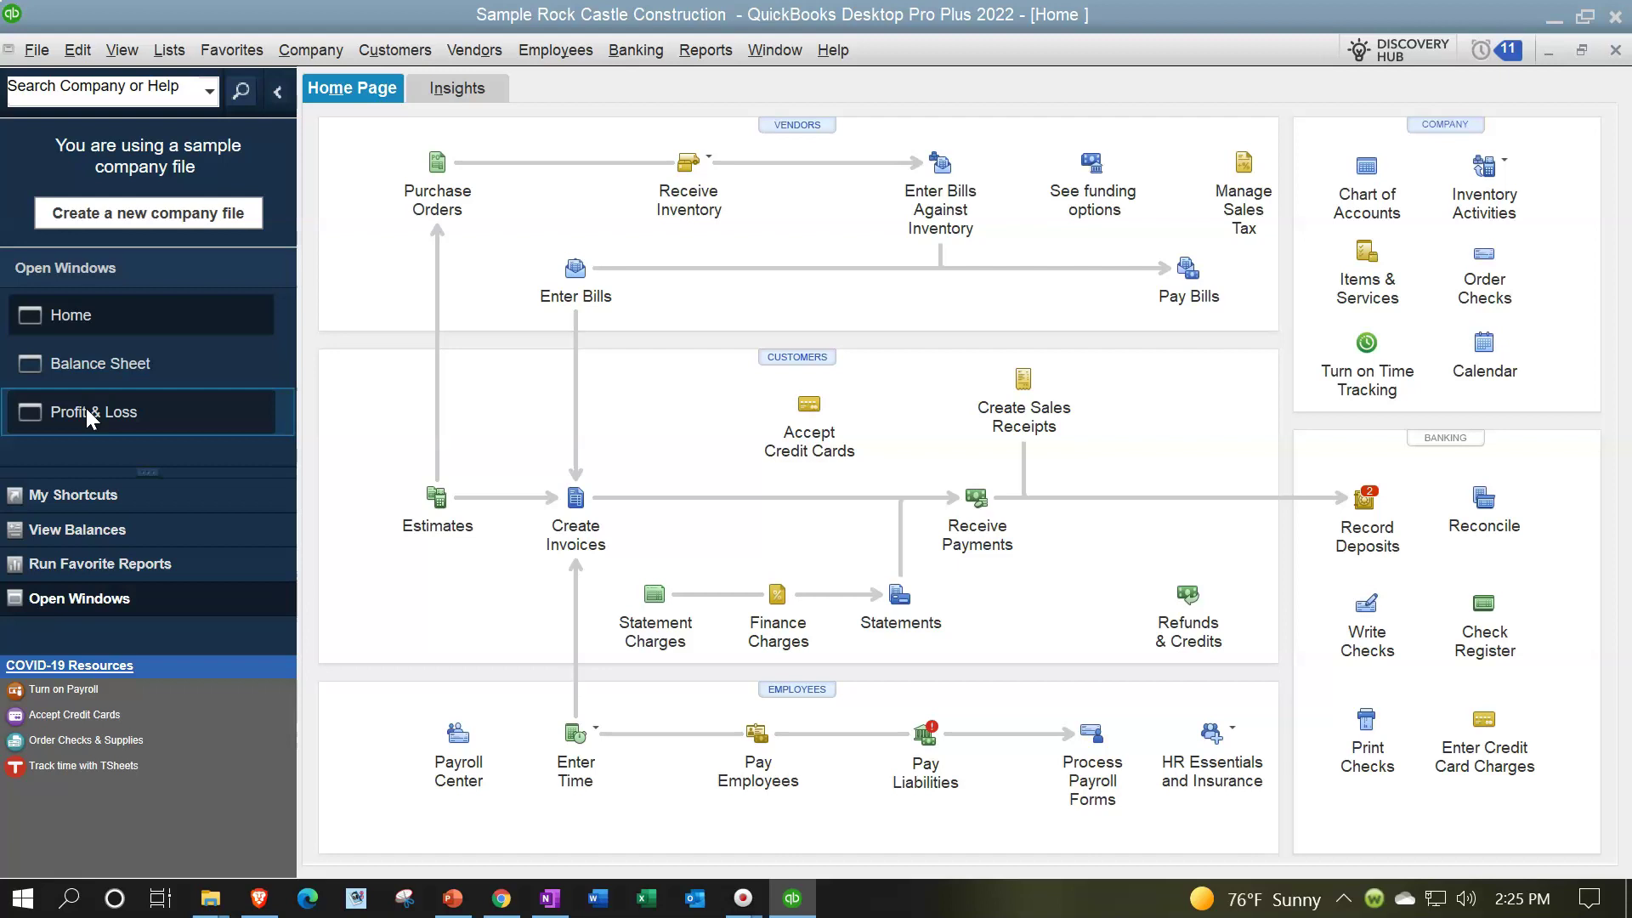
{"action": "left_click", "coordinate": [60, 338]}
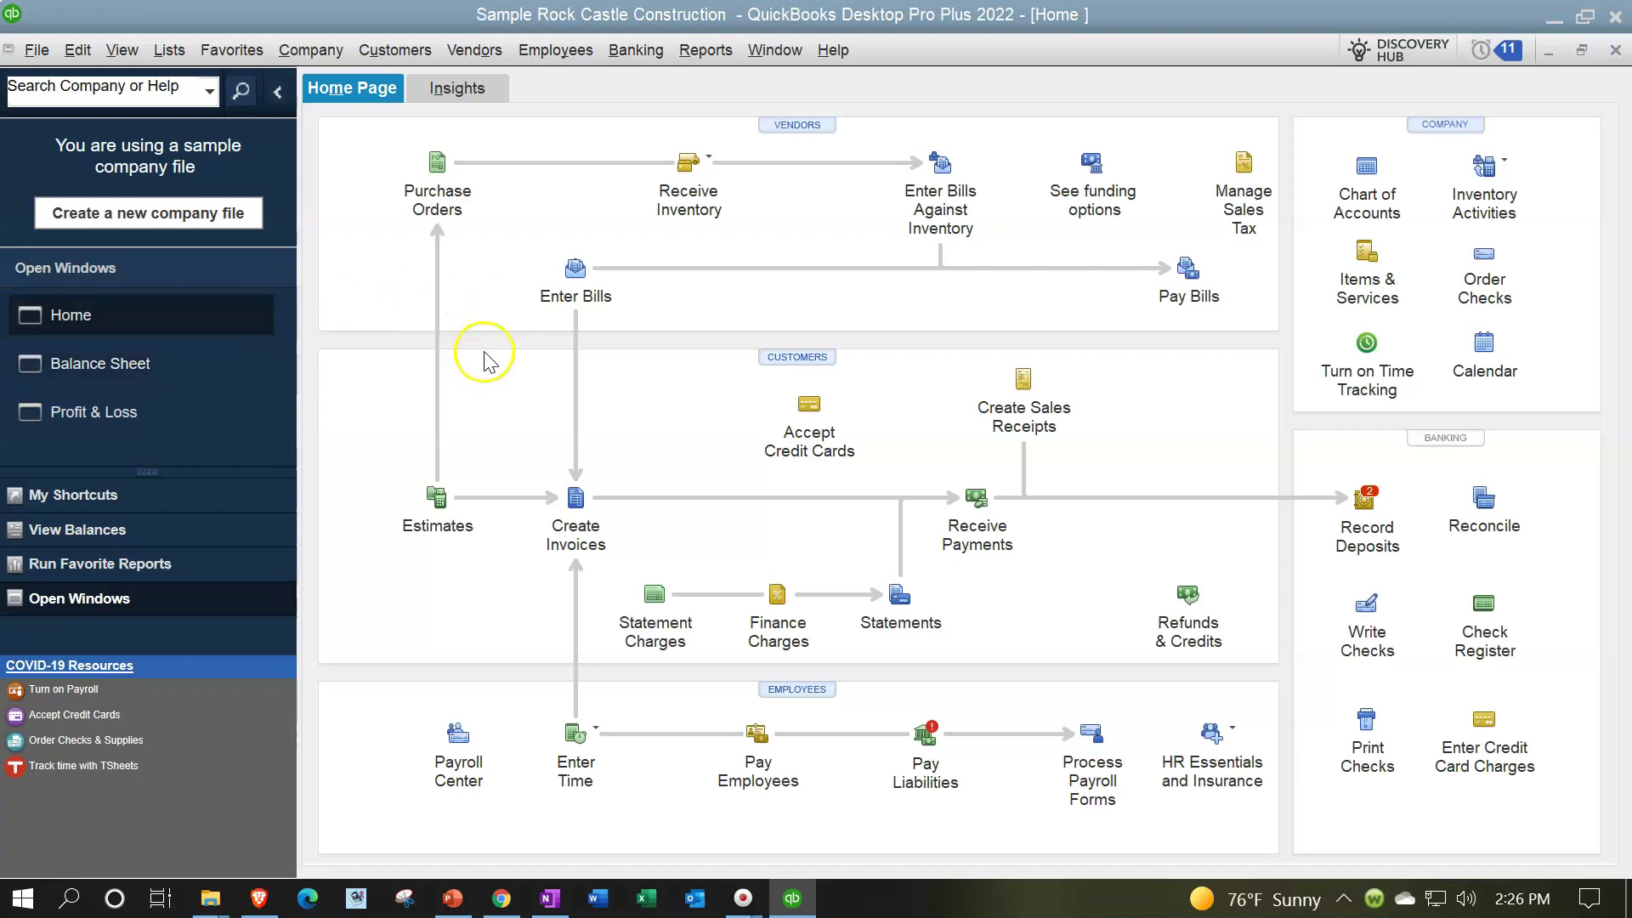
{"action": "left_click", "coordinate": [431, 272]}
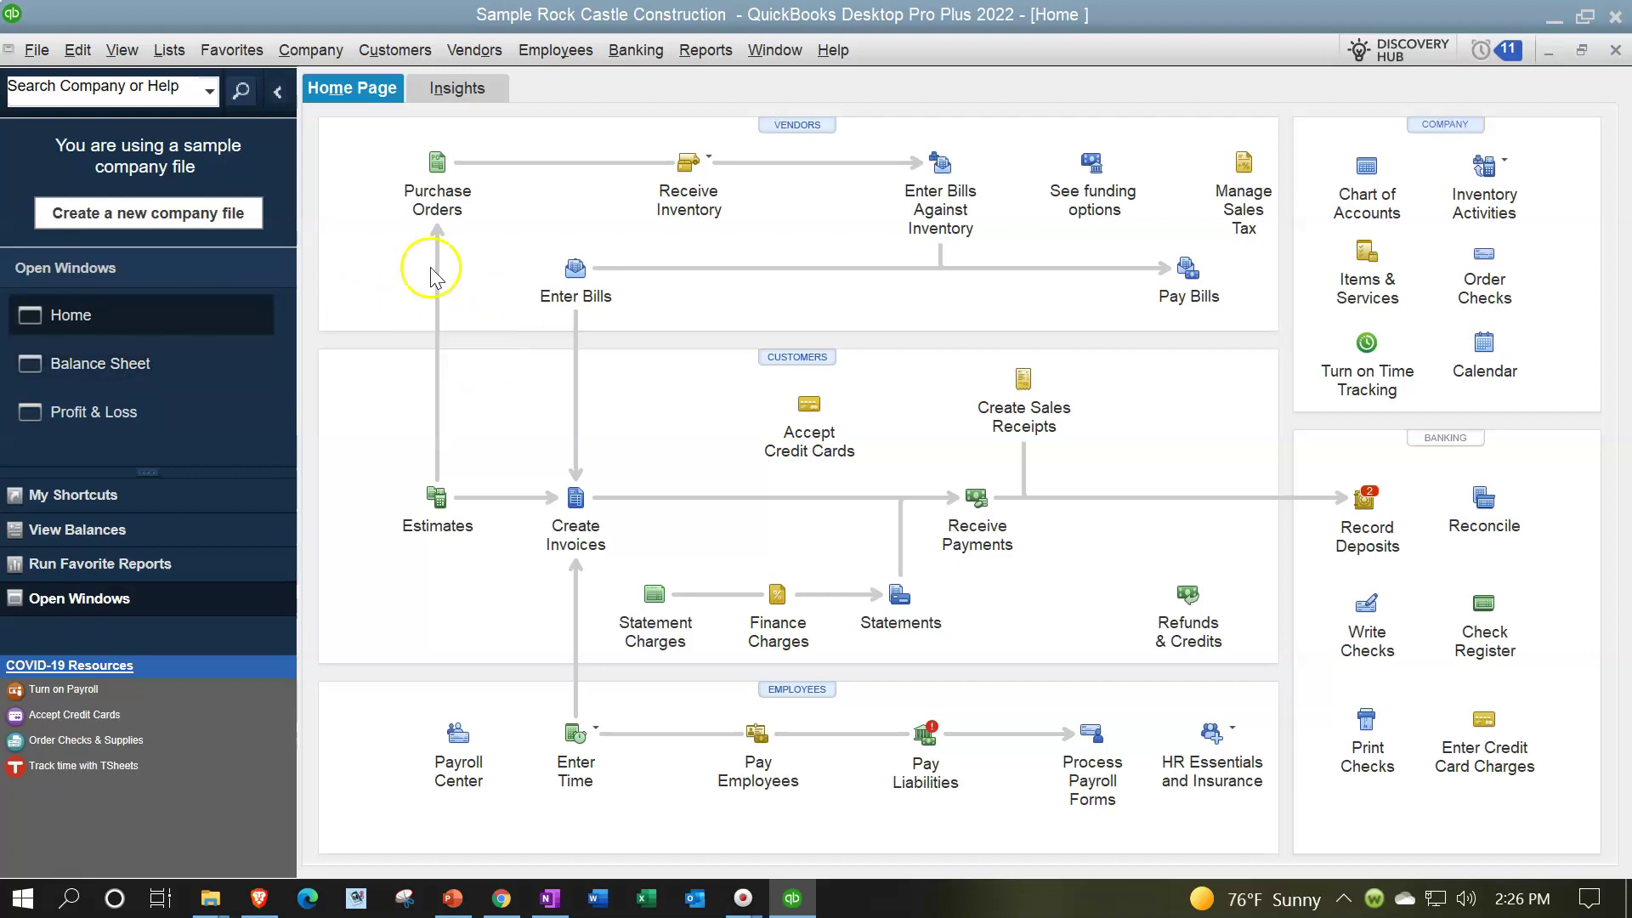
Collapse the open windows sidebar, expand it again, and collapse it once more to give the Home page more room.
{"action": "left_click", "coordinate": [278, 96]}
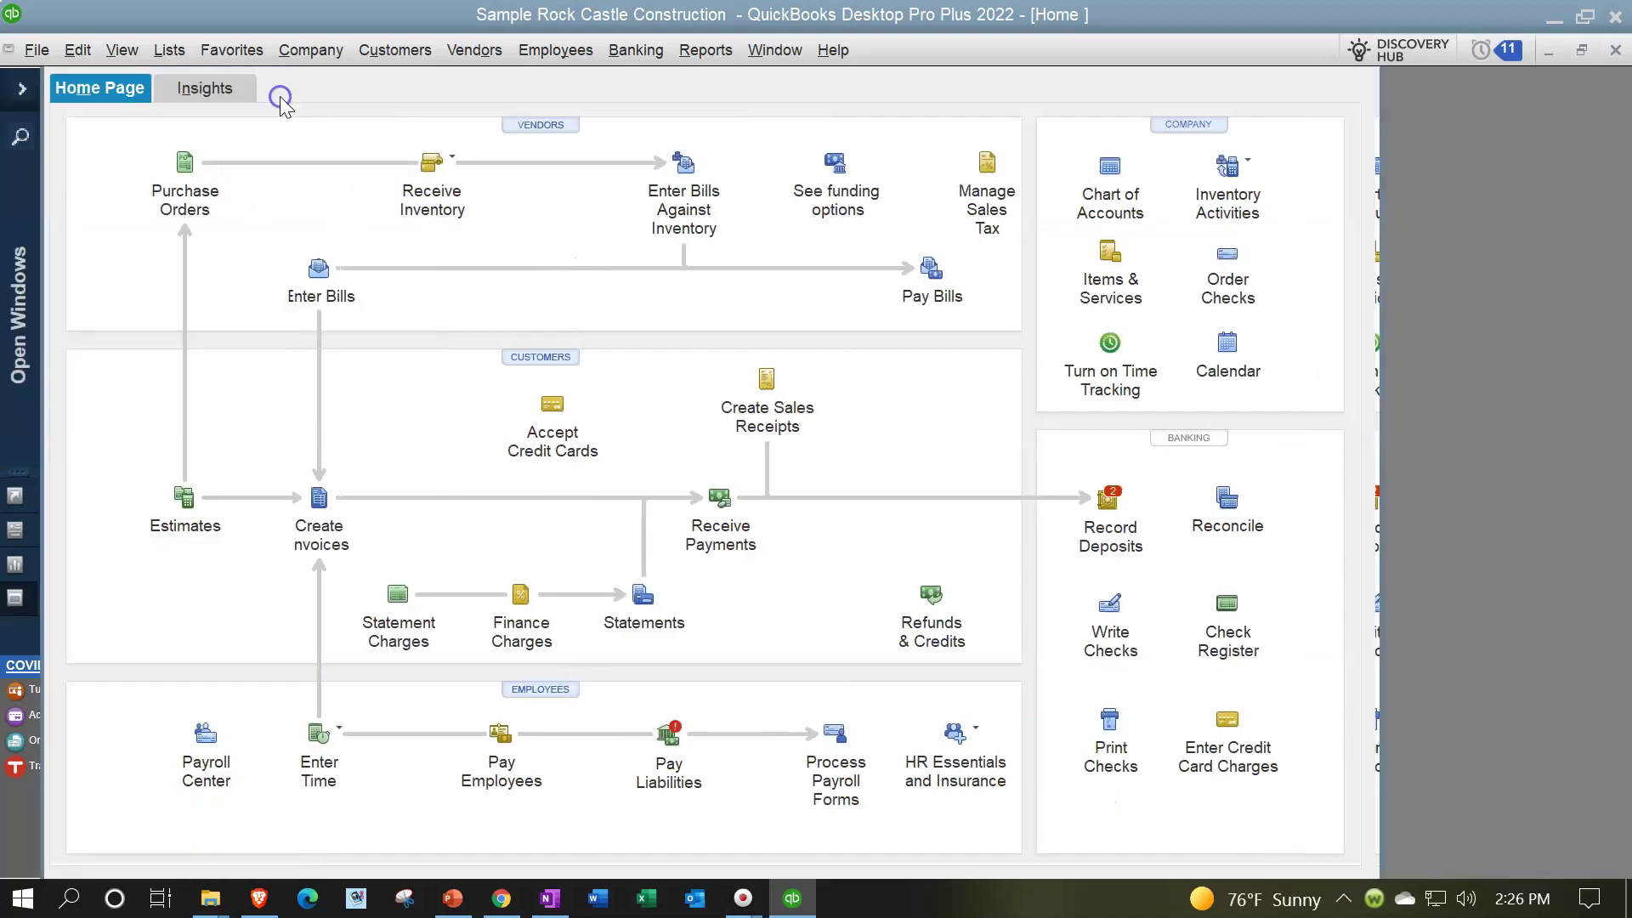
{"action": "left_click", "coordinate": [238, 123]}
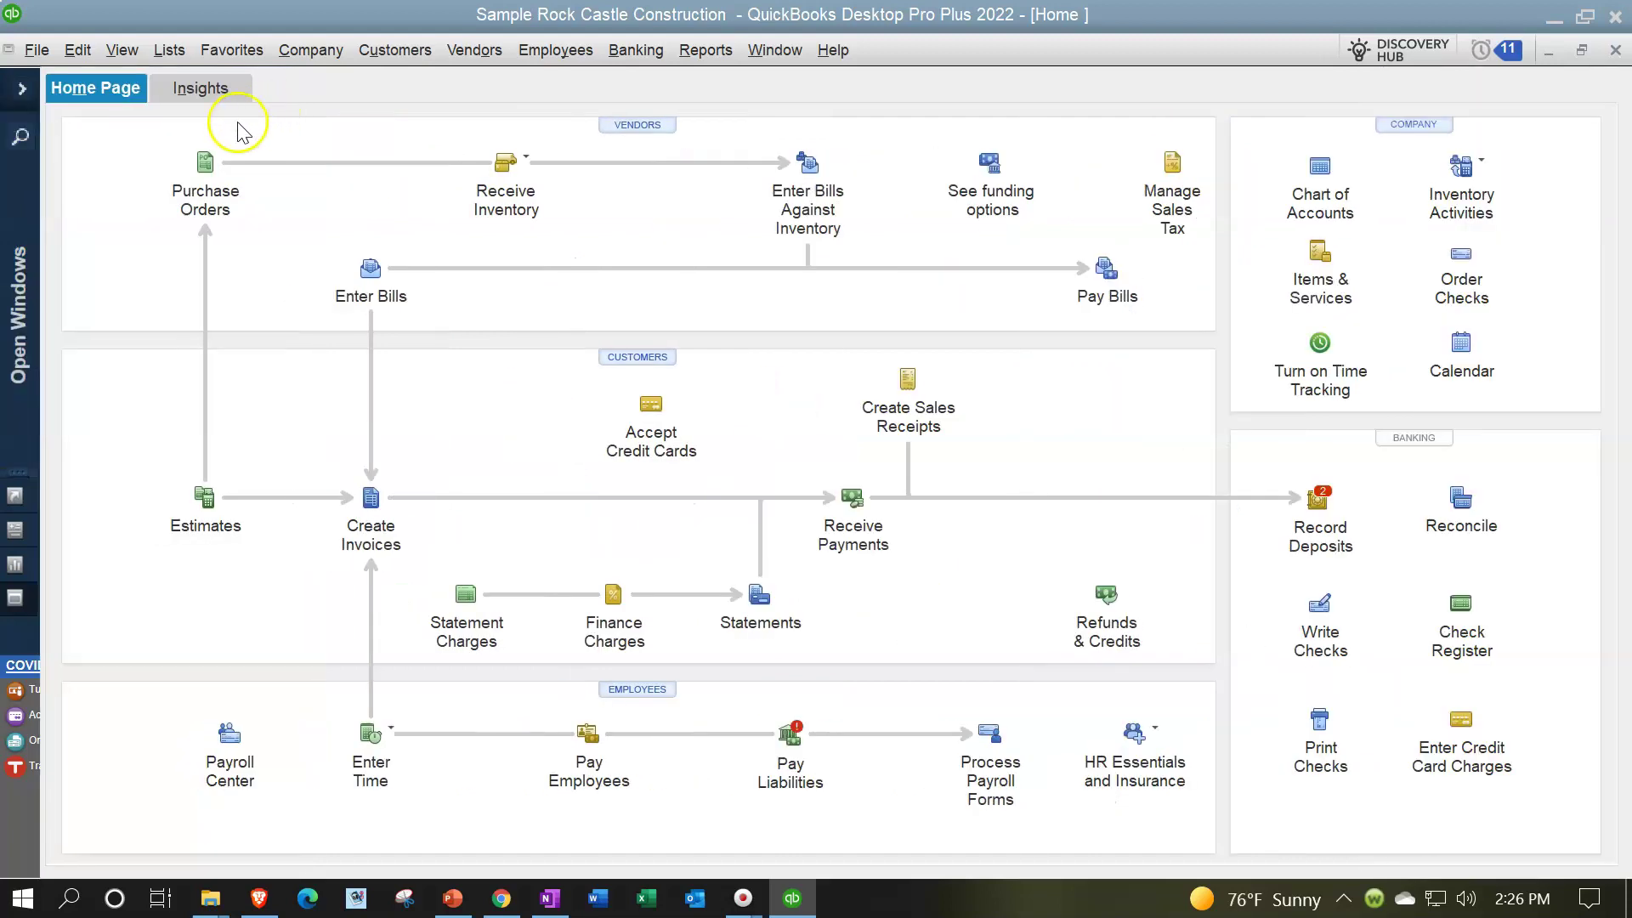
{"action": "left_click", "coordinate": [23, 88]}
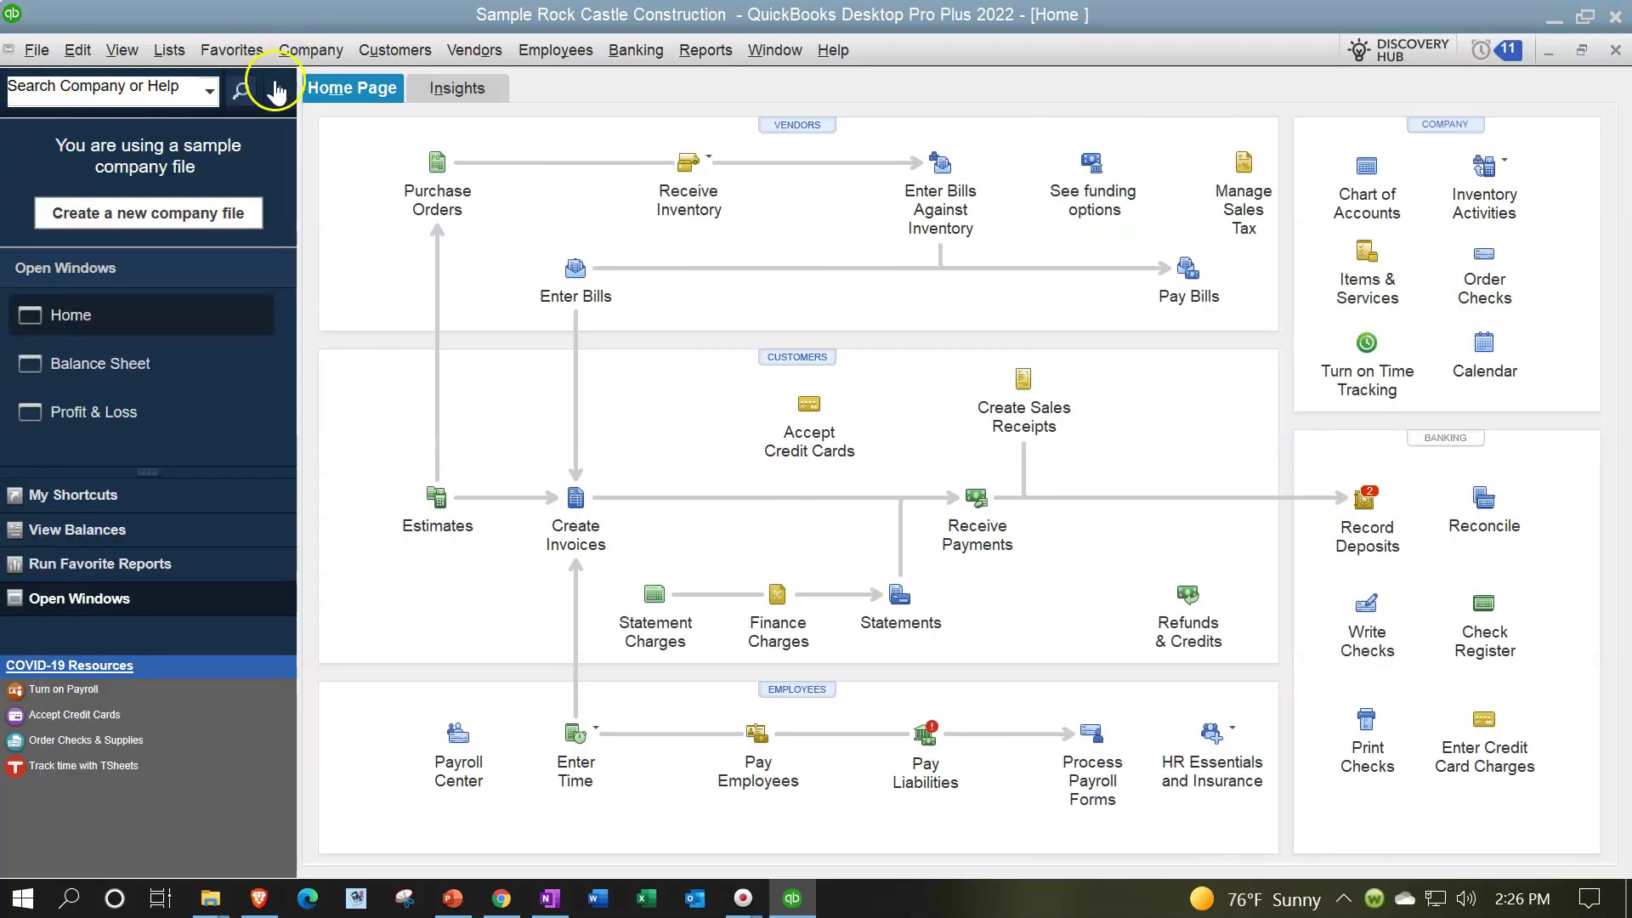
{"action": "left_click", "coordinate": [278, 90]}
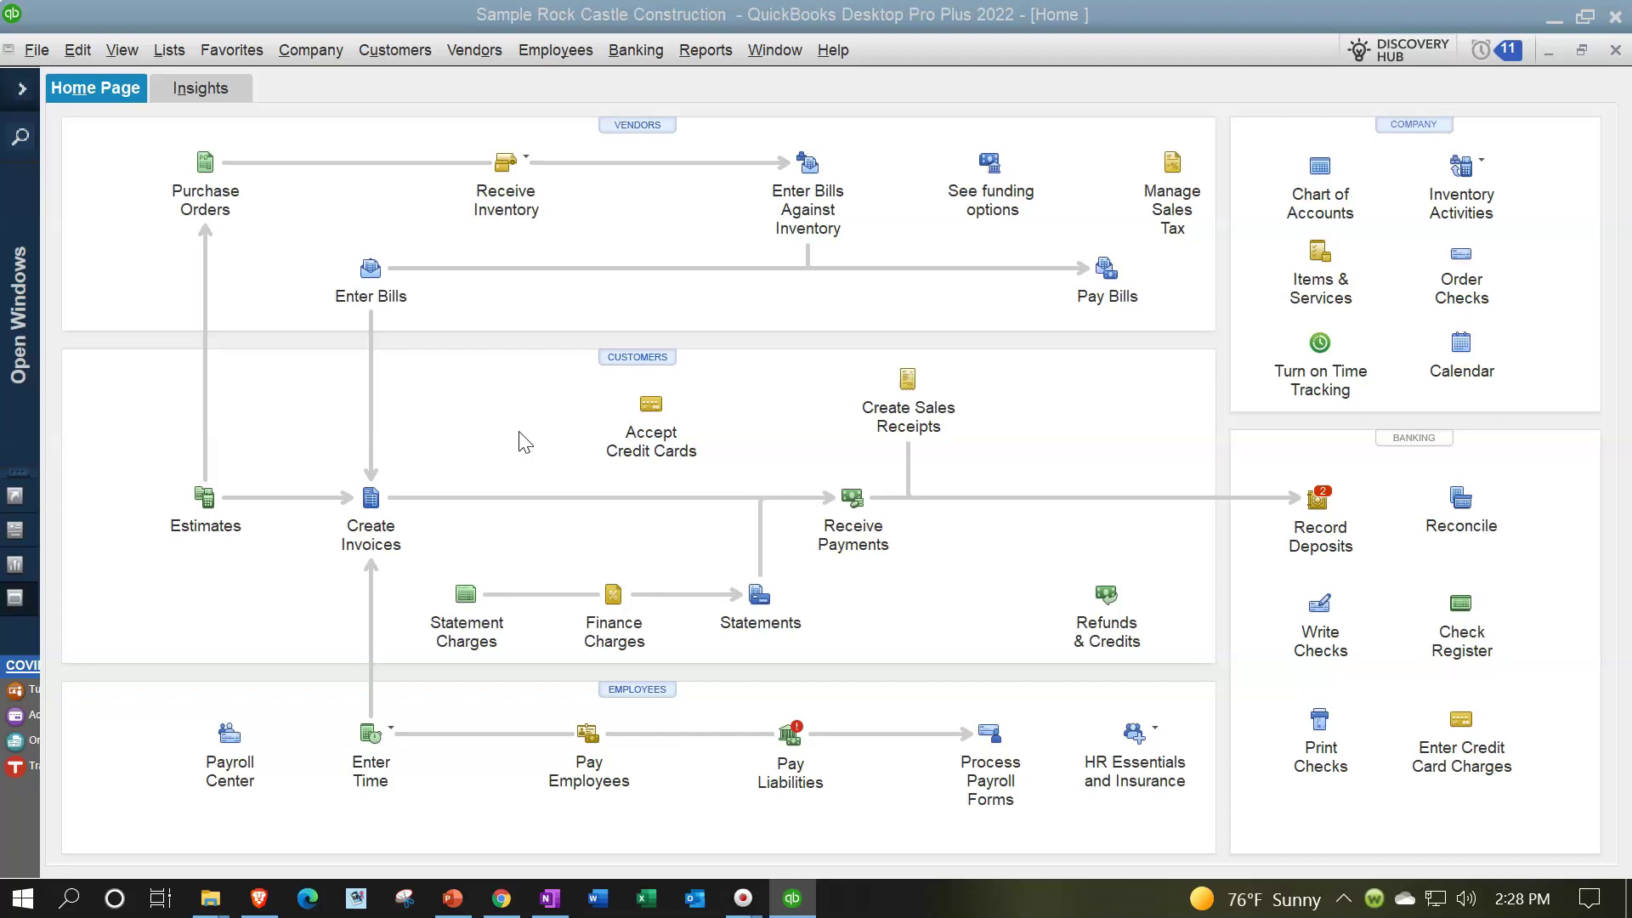
{"action": "left_click", "coordinate": [413, 532]}
{"action": "left_click", "coordinate": [790, 311]}
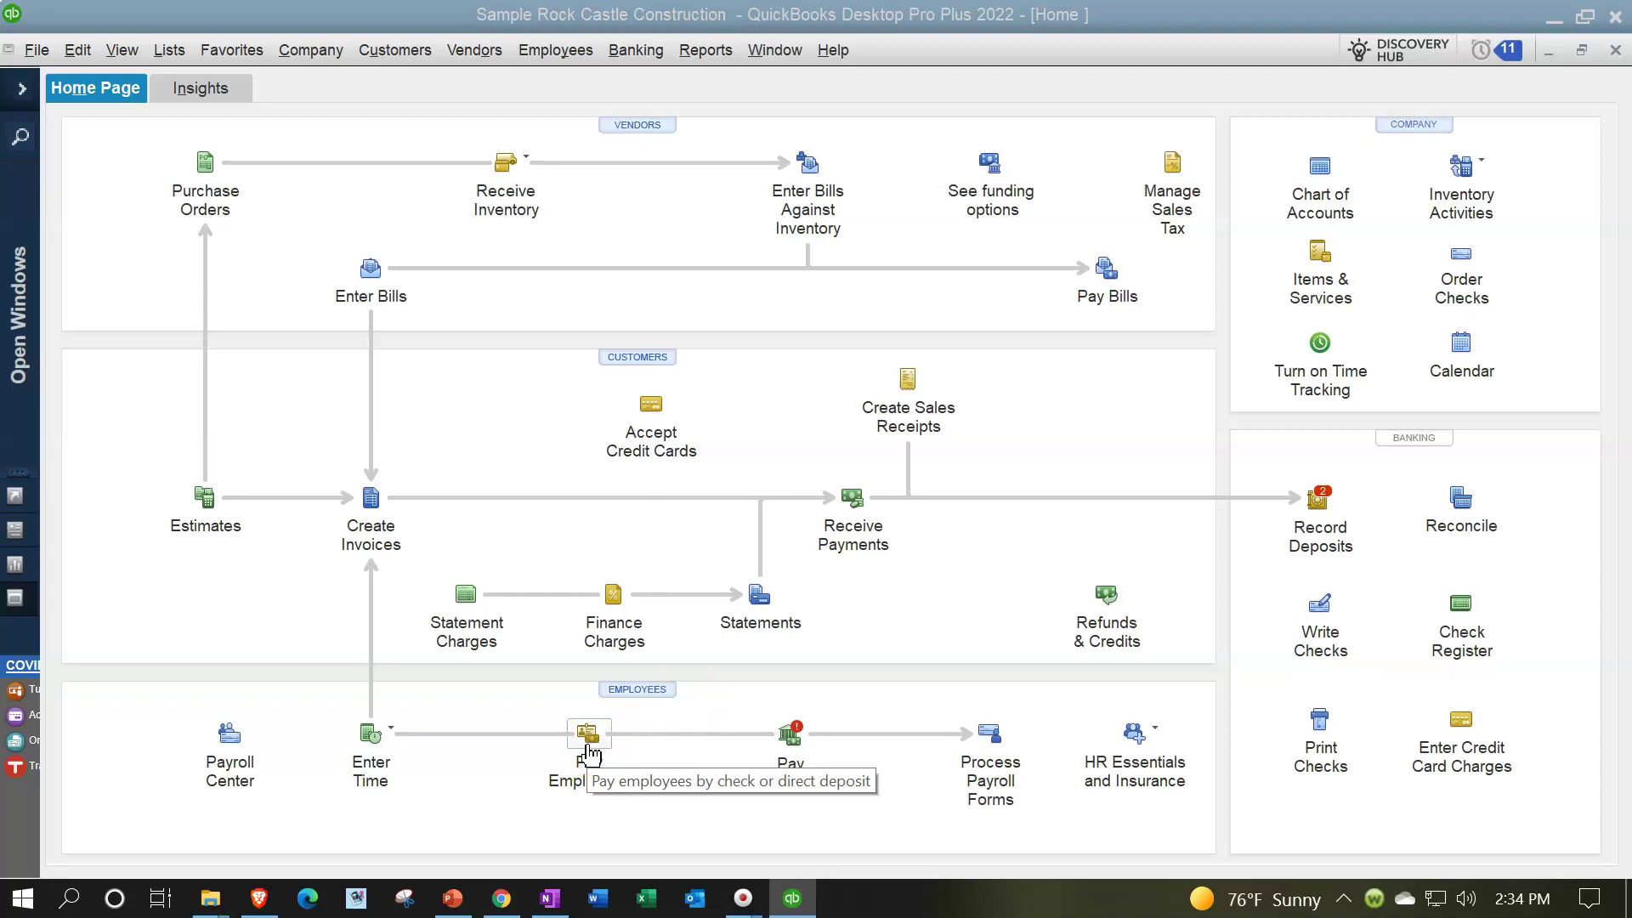
{"action": "left_click", "coordinate": [401, 48]}
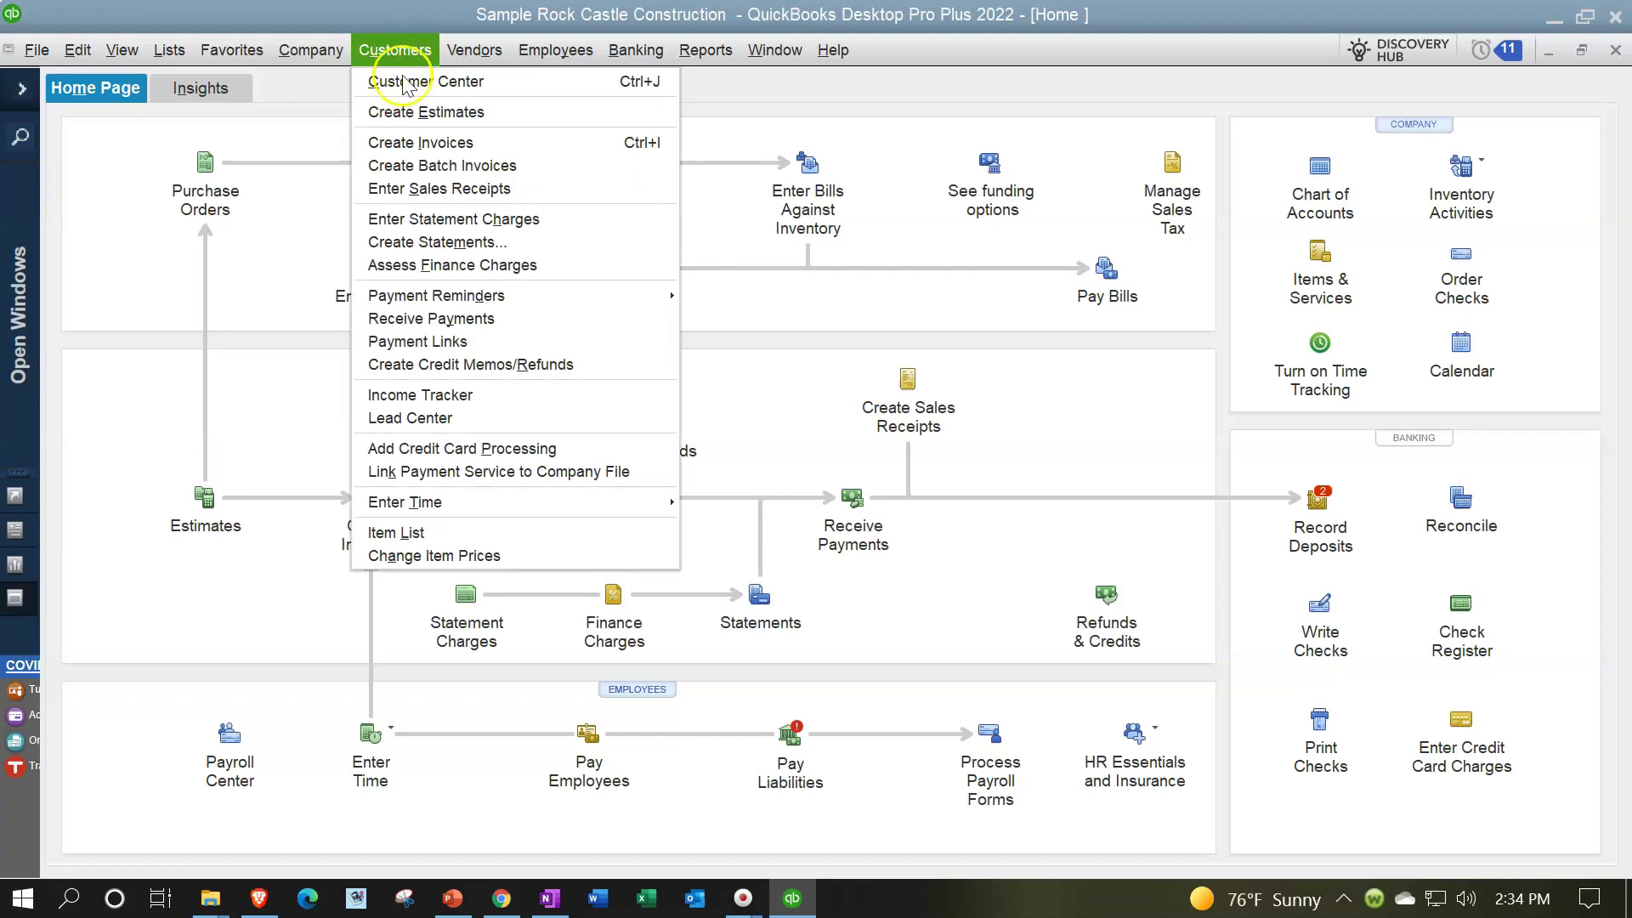
{"action": "left_click", "coordinate": [422, 146]}
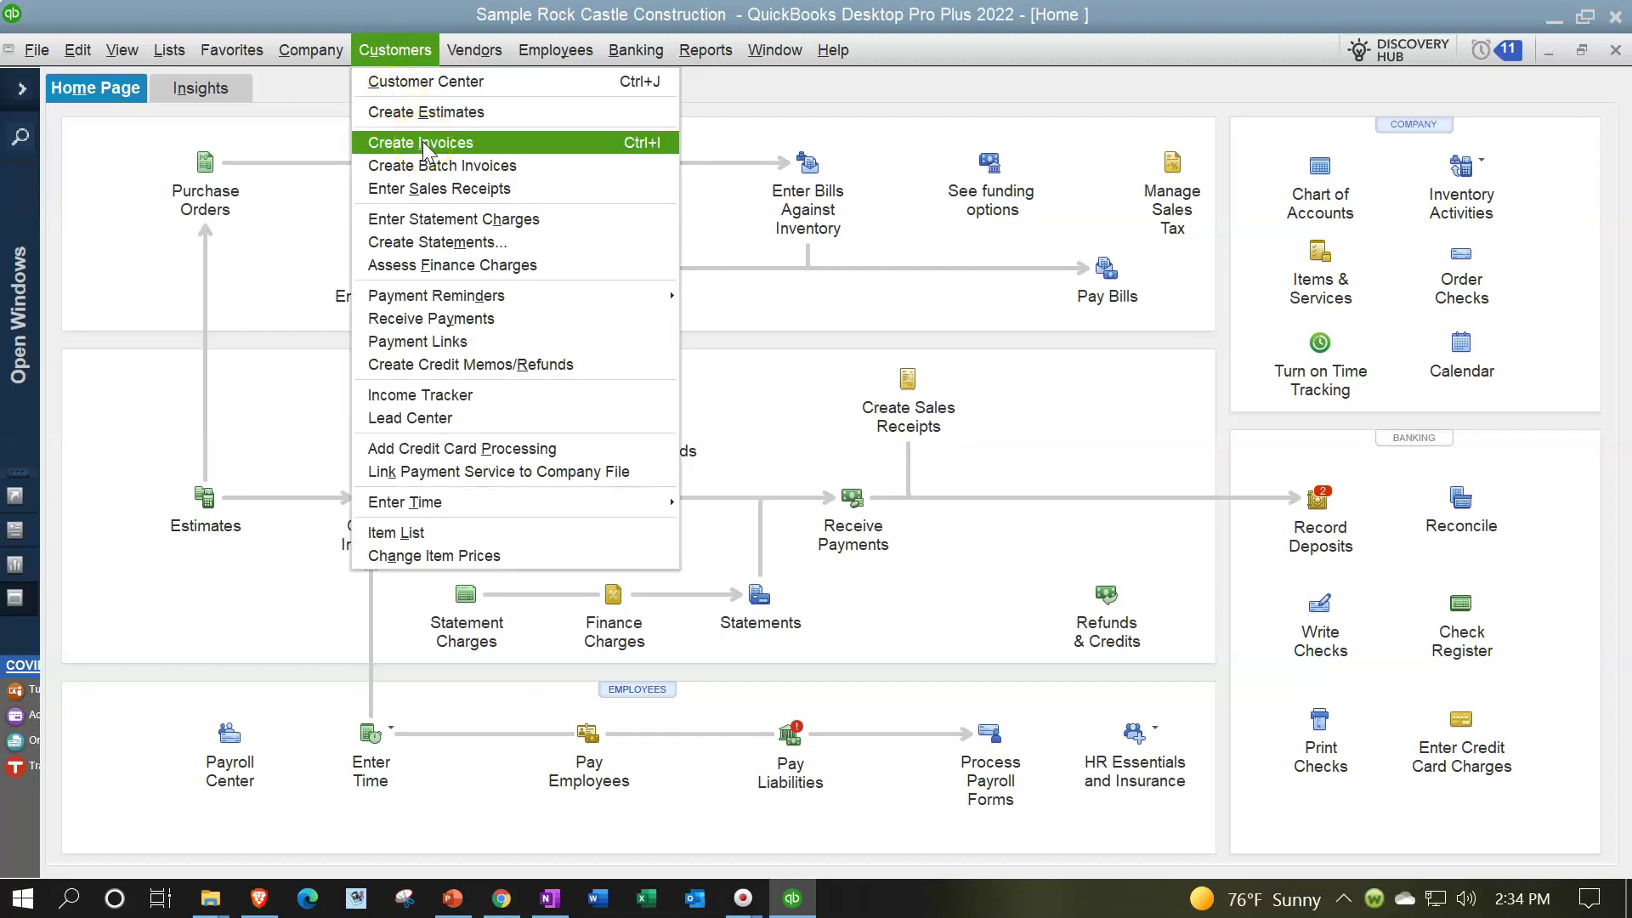
{"action": "left_click", "coordinate": [401, 53]}
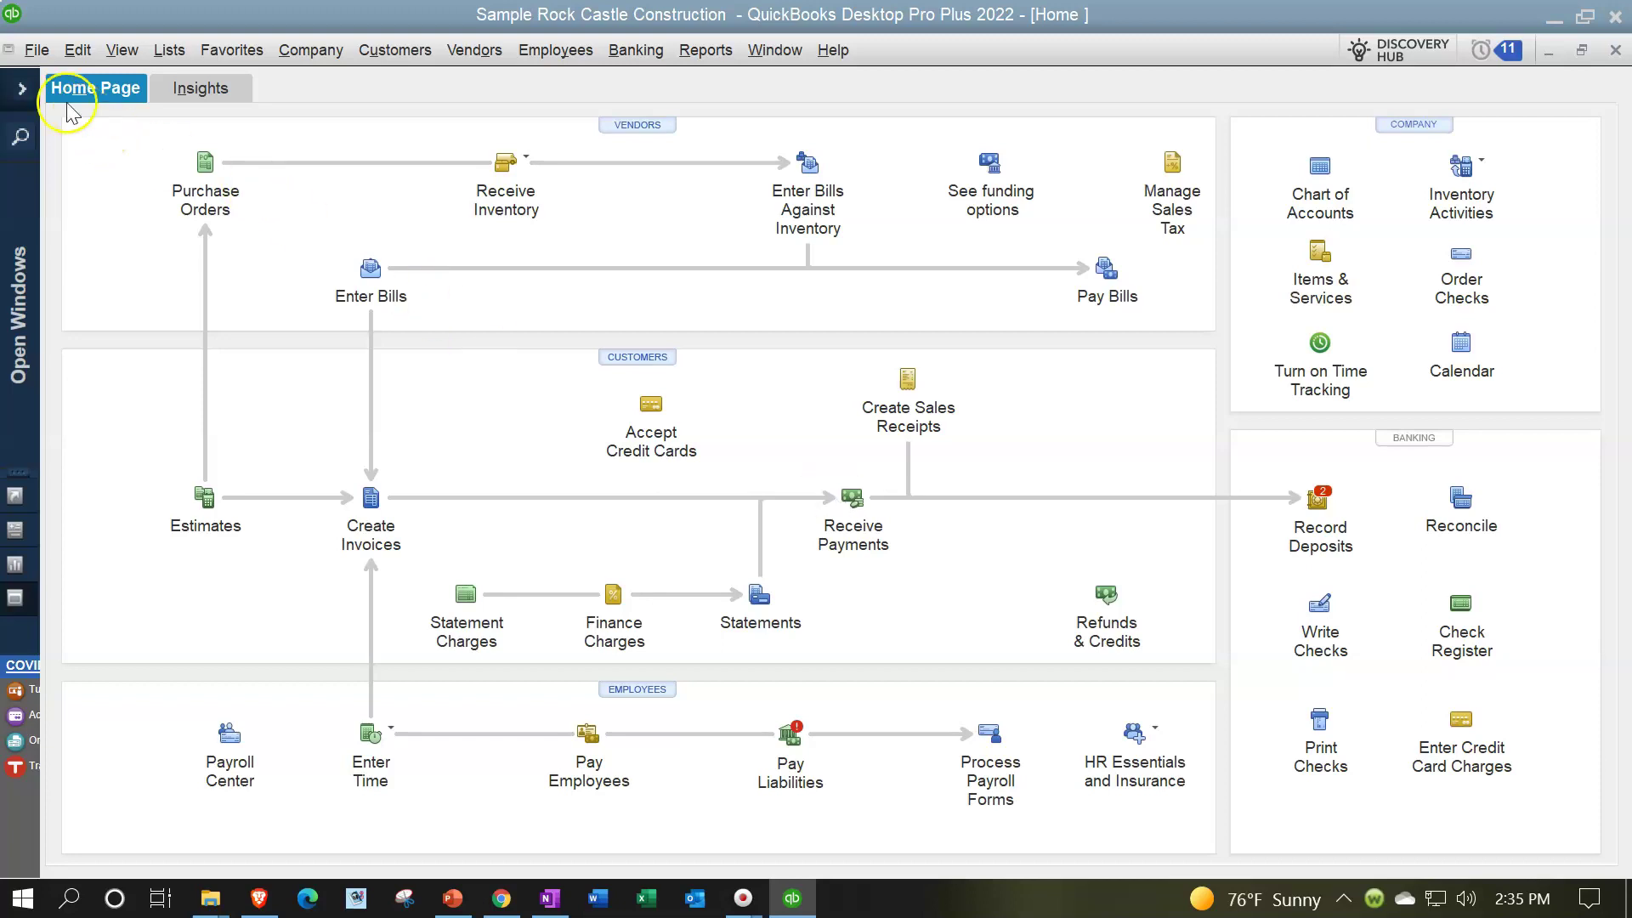
Expand the open windows sidebar, bring up the Profit & Loss report, and return to the Home page.
{"action": "left_click", "coordinate": [24, 90]}
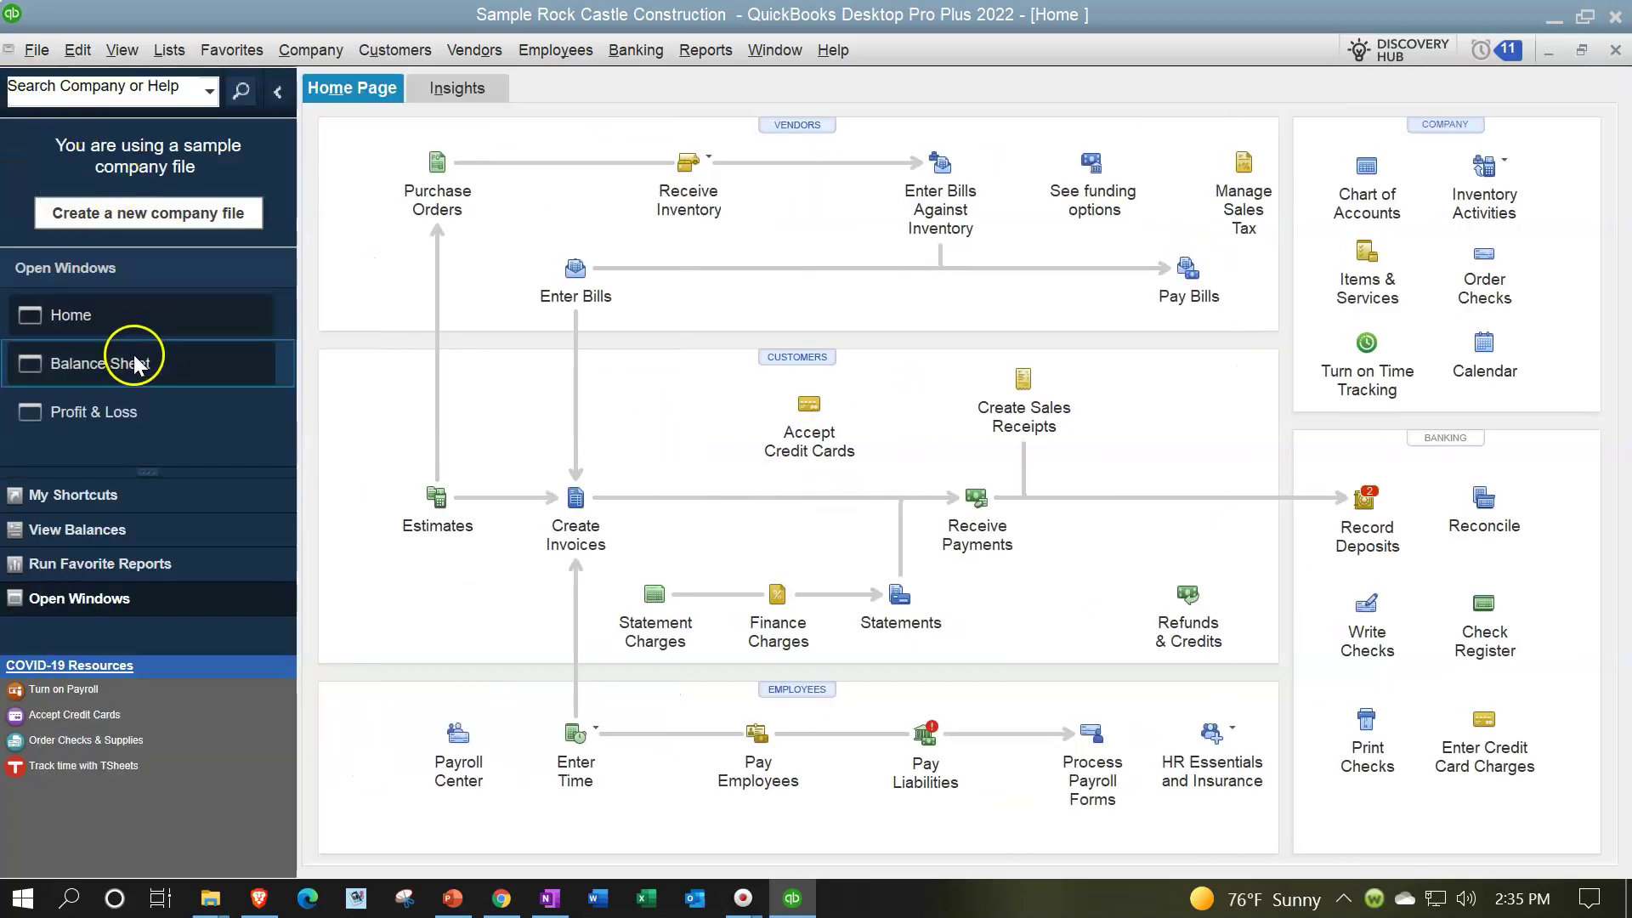
{"action": "left_click", "coordinate": [132, 405]}
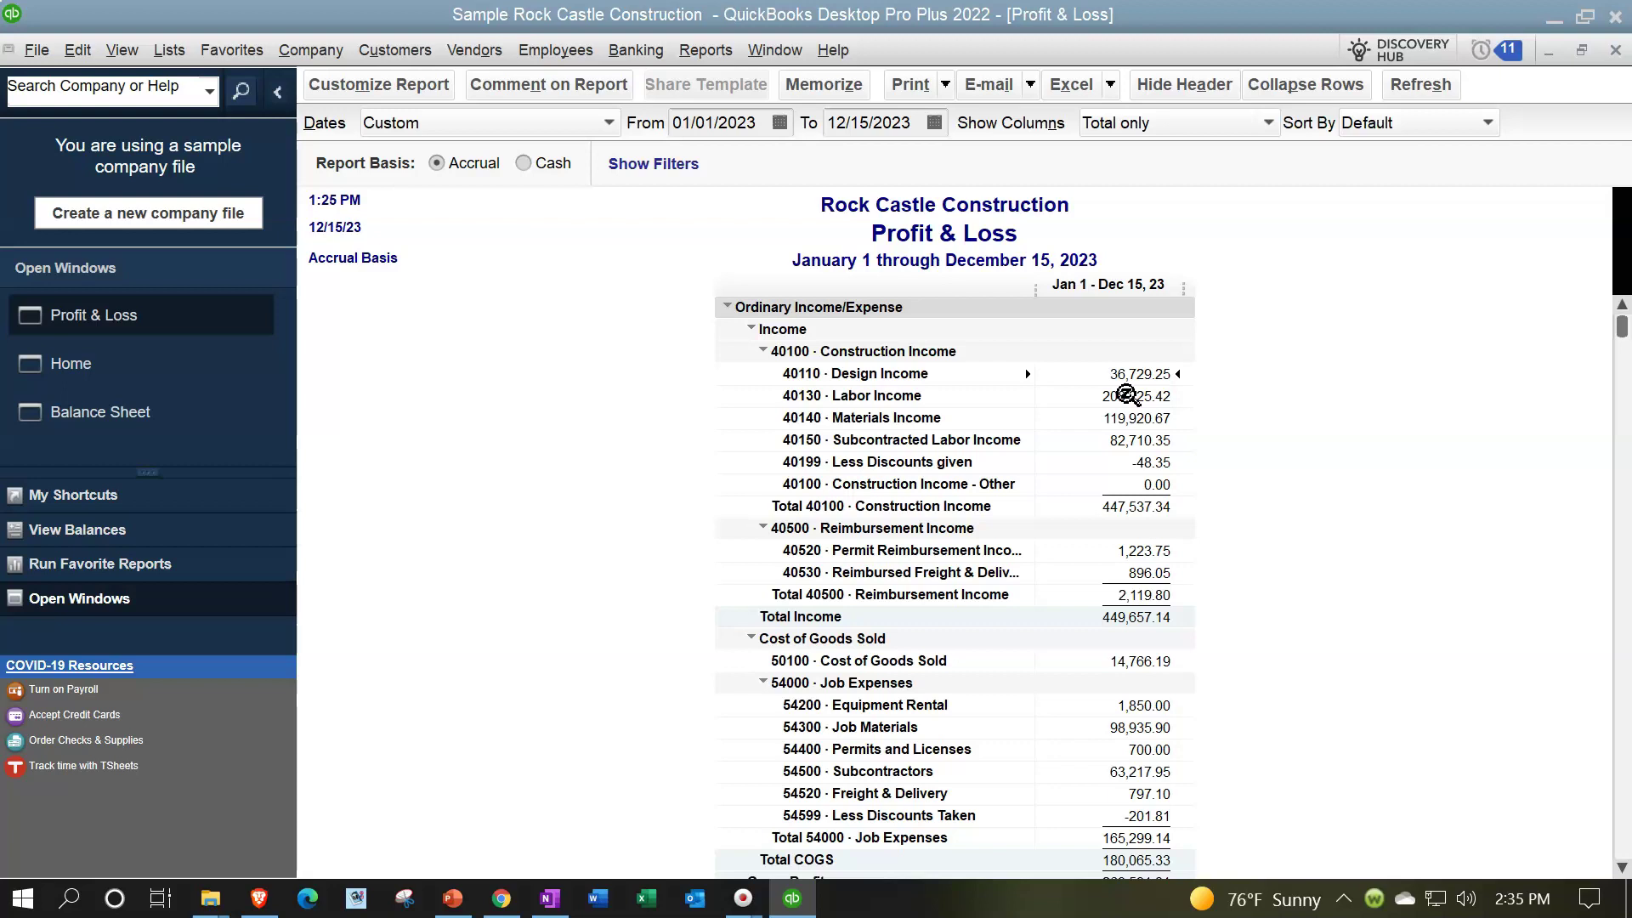
{"action": "left_click", "coordinate": [146, 376]}
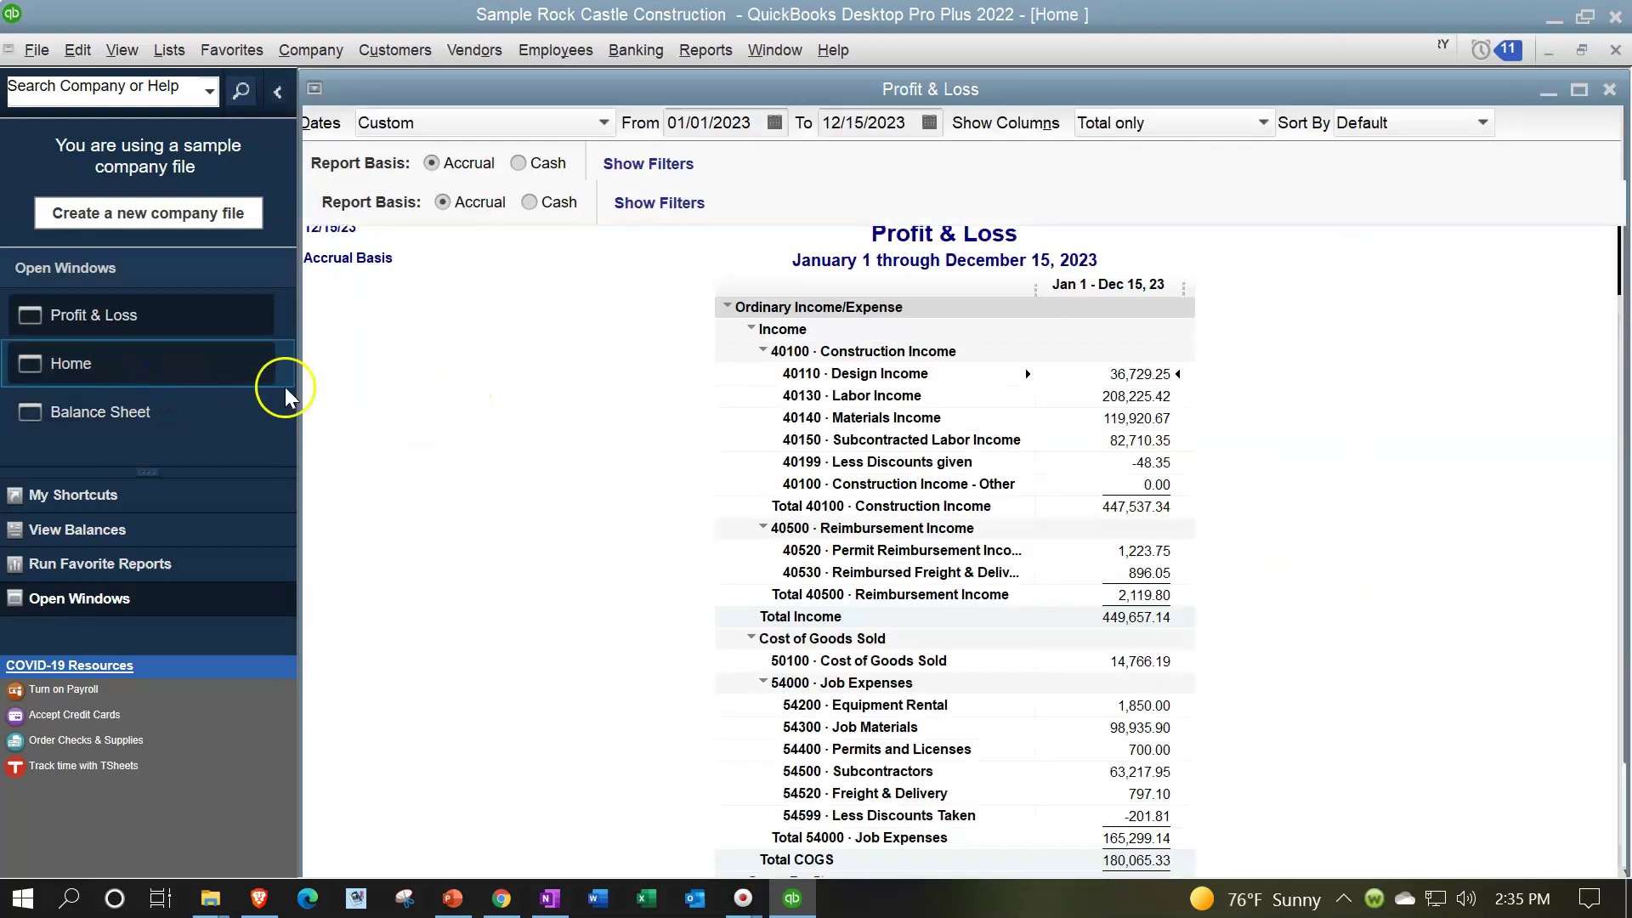